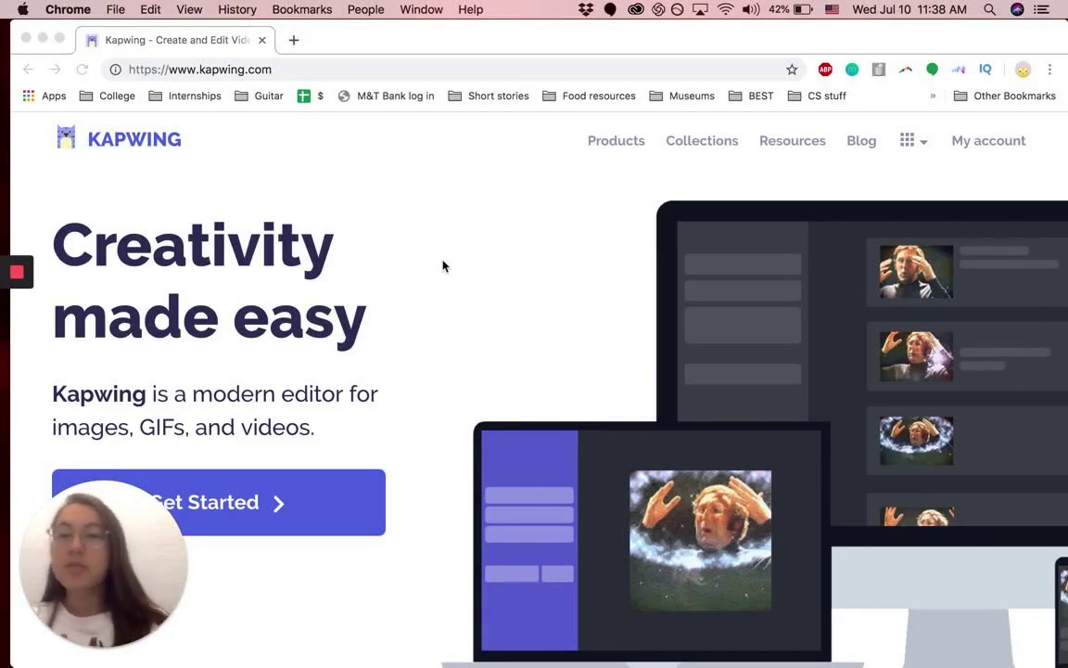
Scroll the Kapwing home page and start a new project.
scroll(443, 266, "down", 2)
scroll(442, 267, "up", 1)
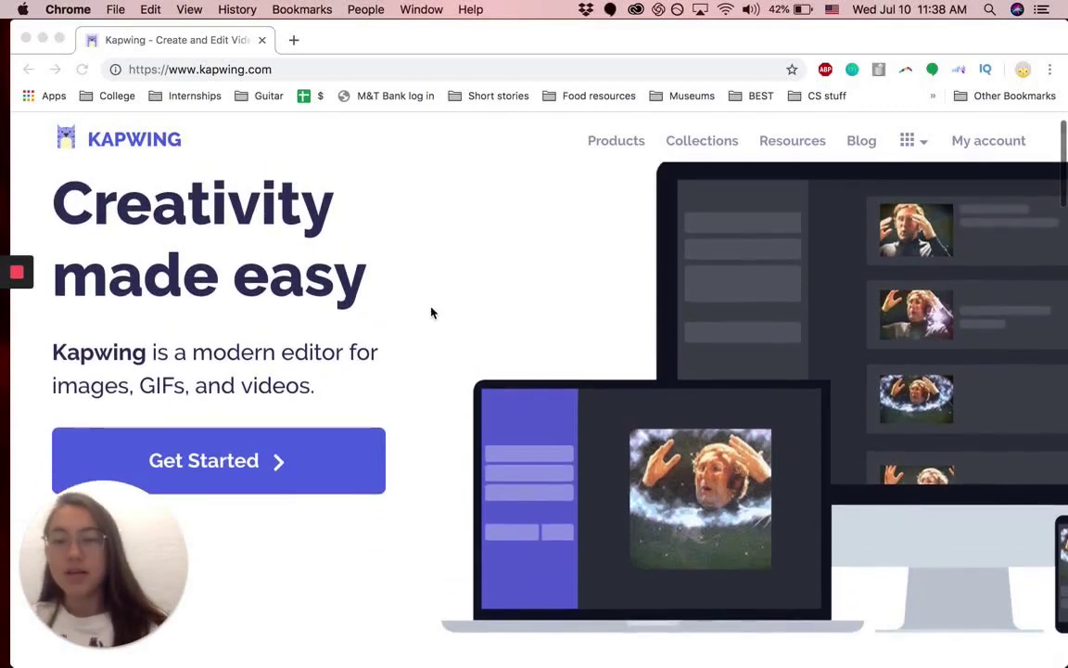
scroll(431, 312, "down", 1)
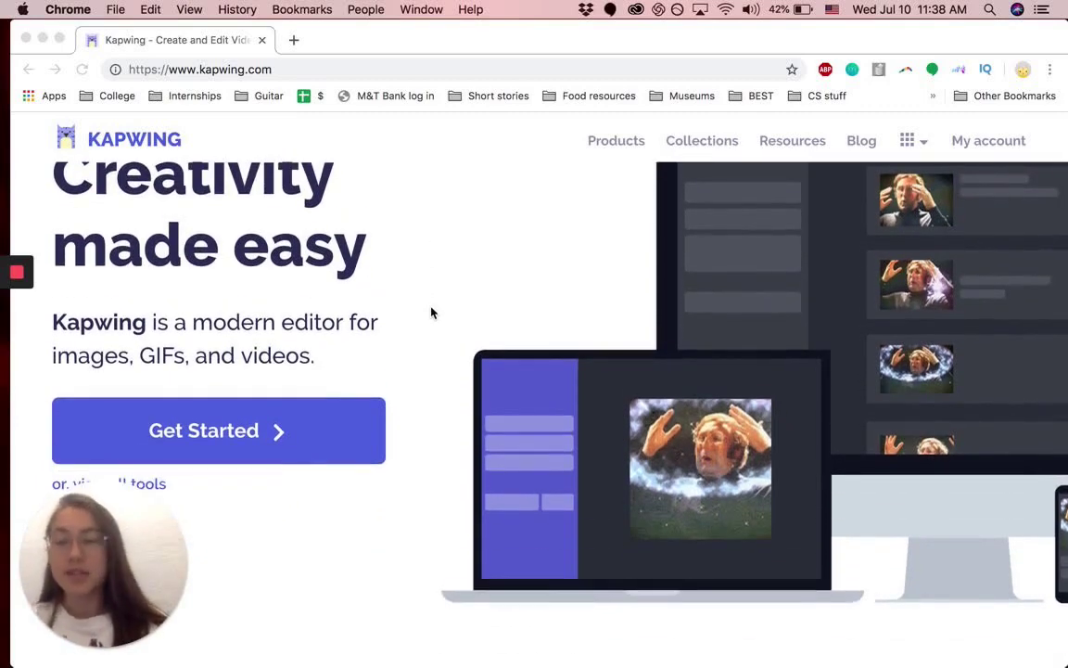
scroll(431, 312, "up", 1)
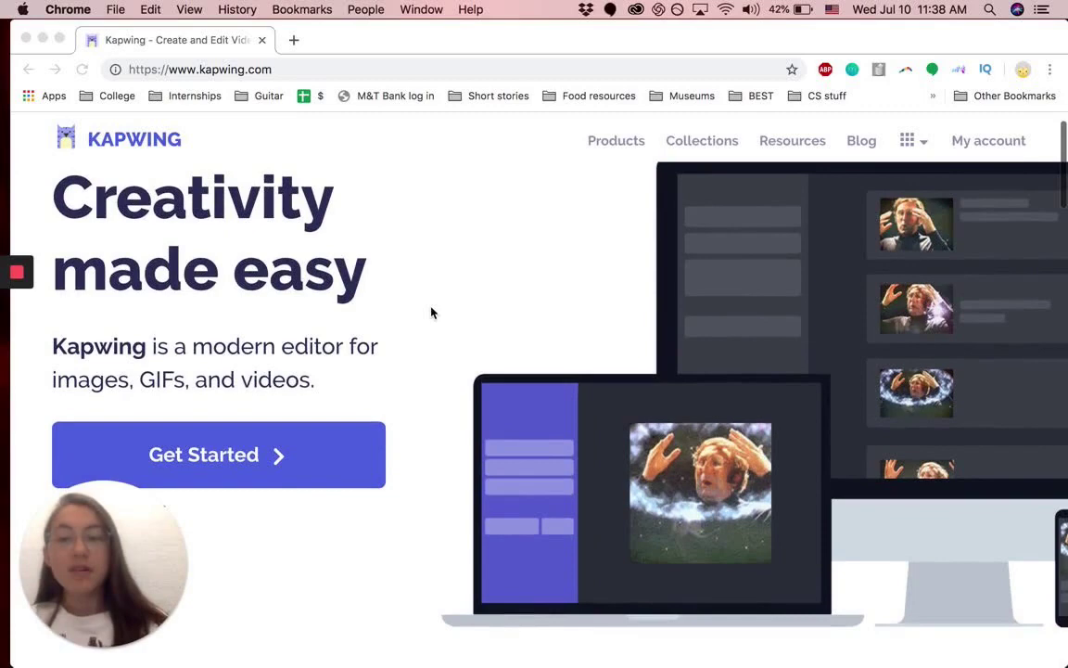
left_click(288, 464)
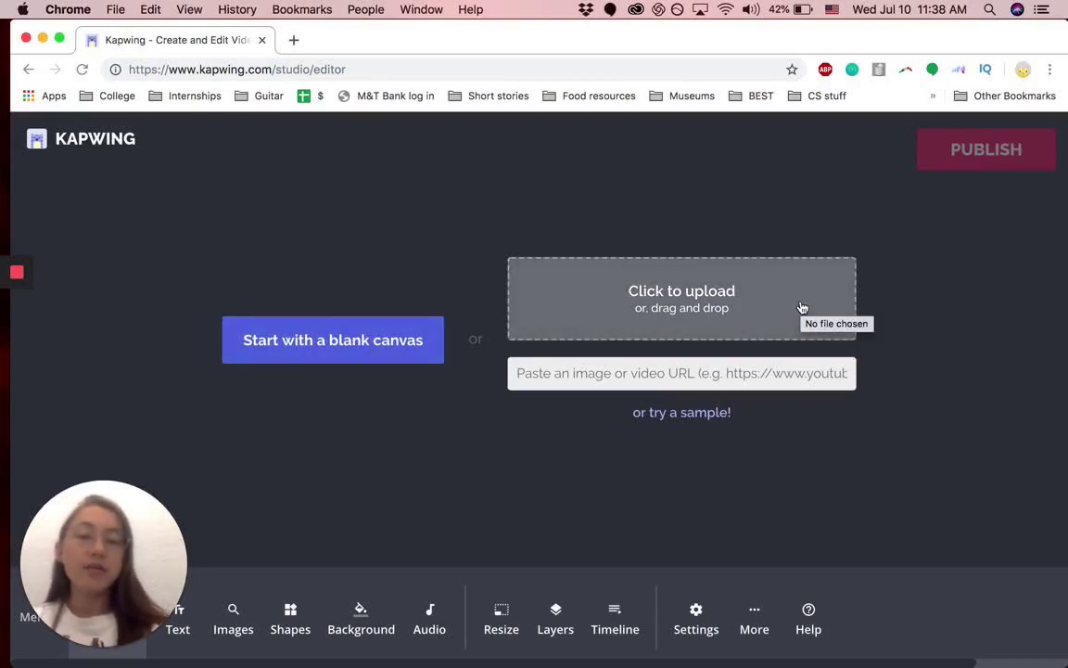
Skip the media URL, start on a blank 1:1 canvas, and bring up Resize.
left_click(725, 366)
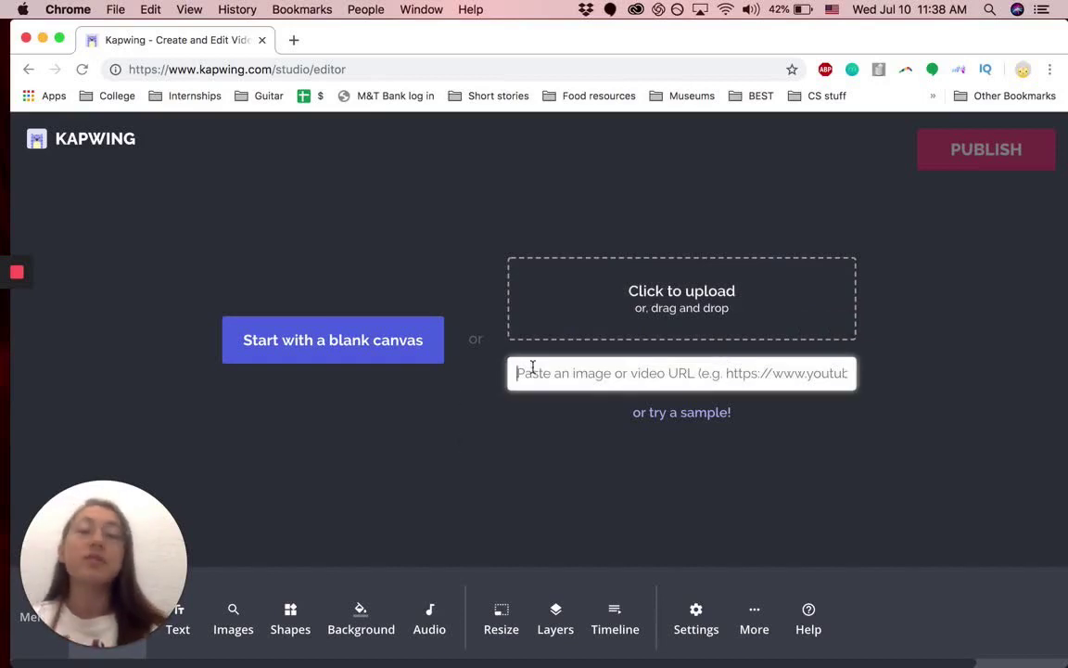
left_click(466, 413)
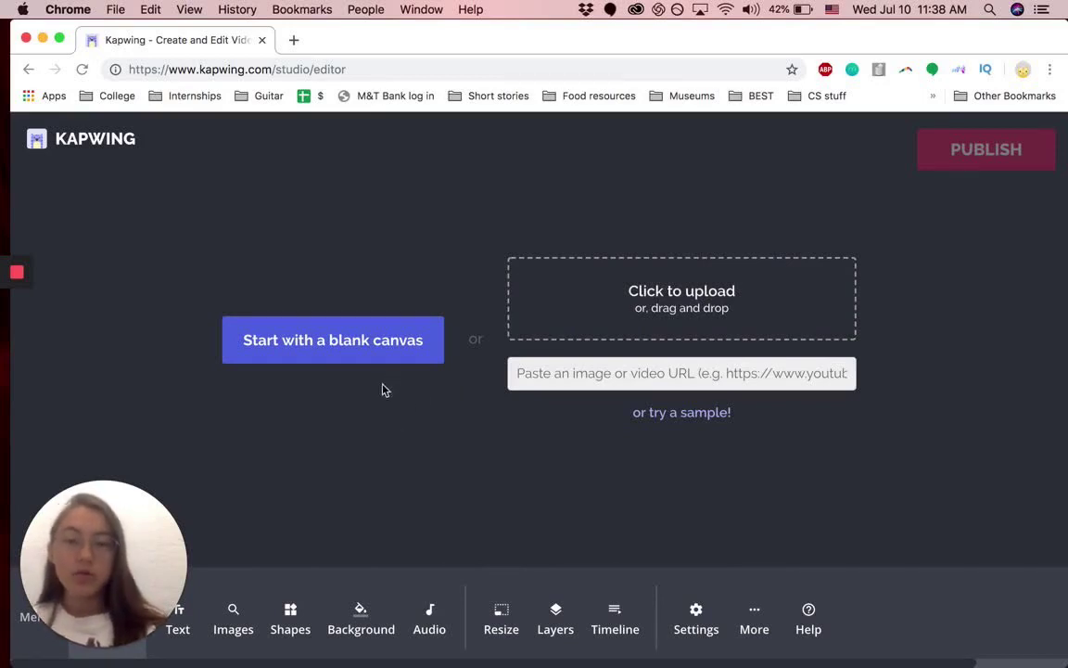
left_click(374, 357)
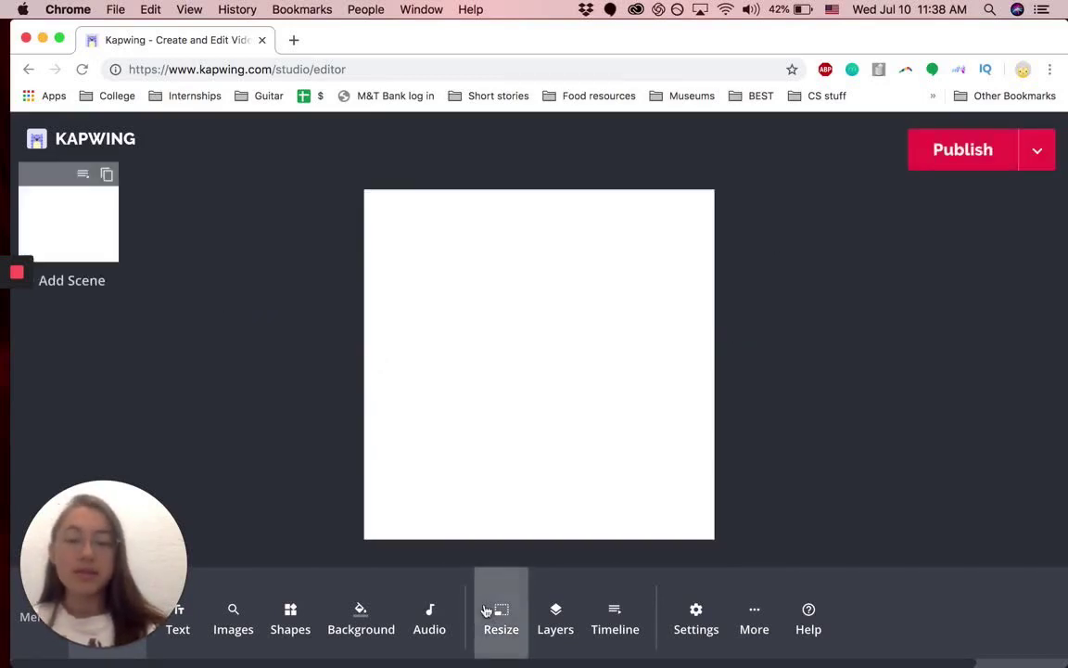
left_click_drag(153, 556, 128, 443)
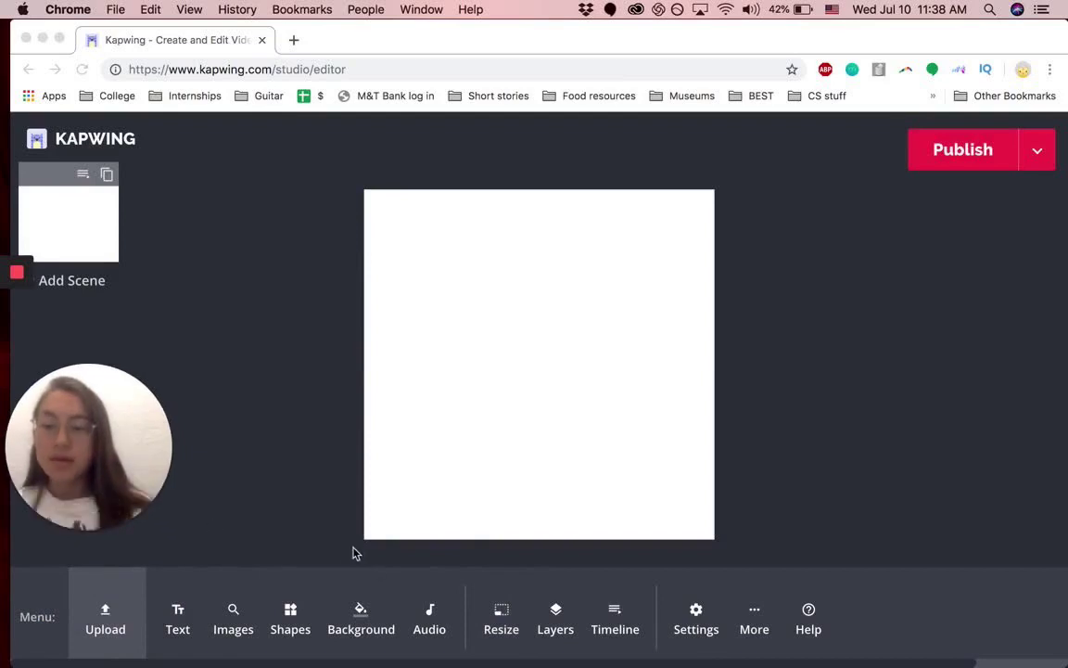
left_click(275, 516)
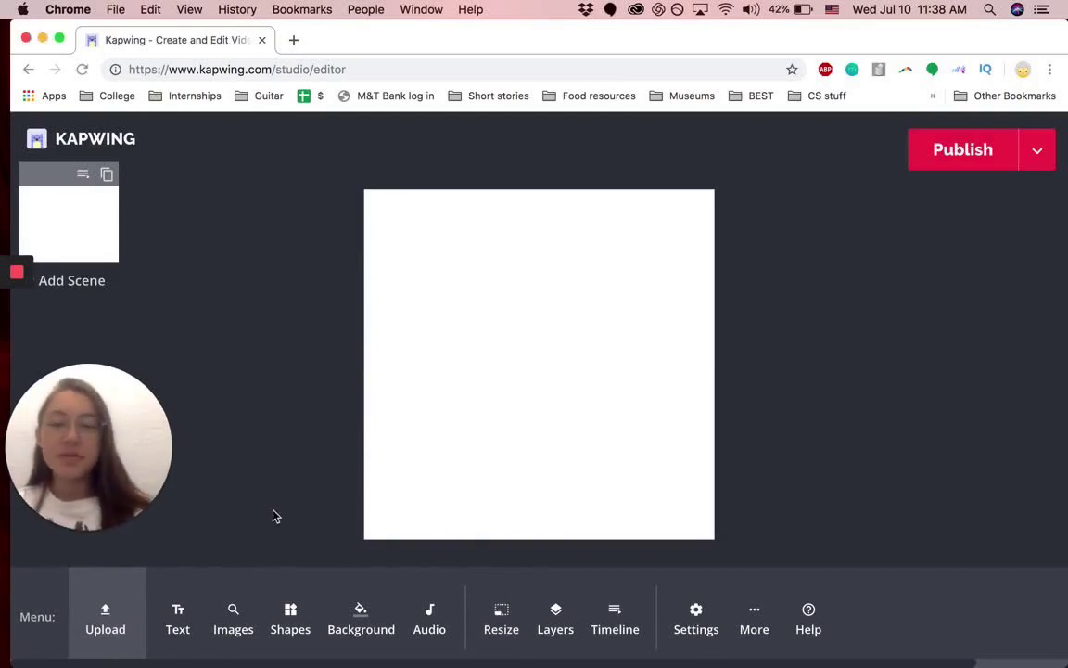
Try the 9:16, 4:5 and 5:4 ratios, then settle on a 16:9 widescreen canvas.
left_click(500, 617)
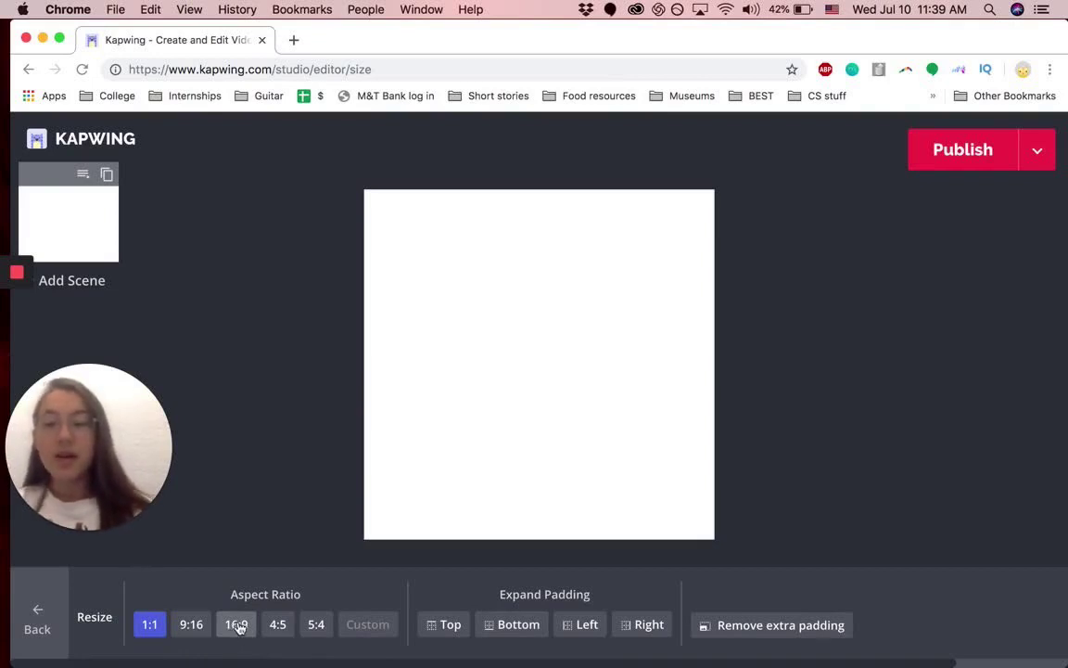
left_click(230, 630)
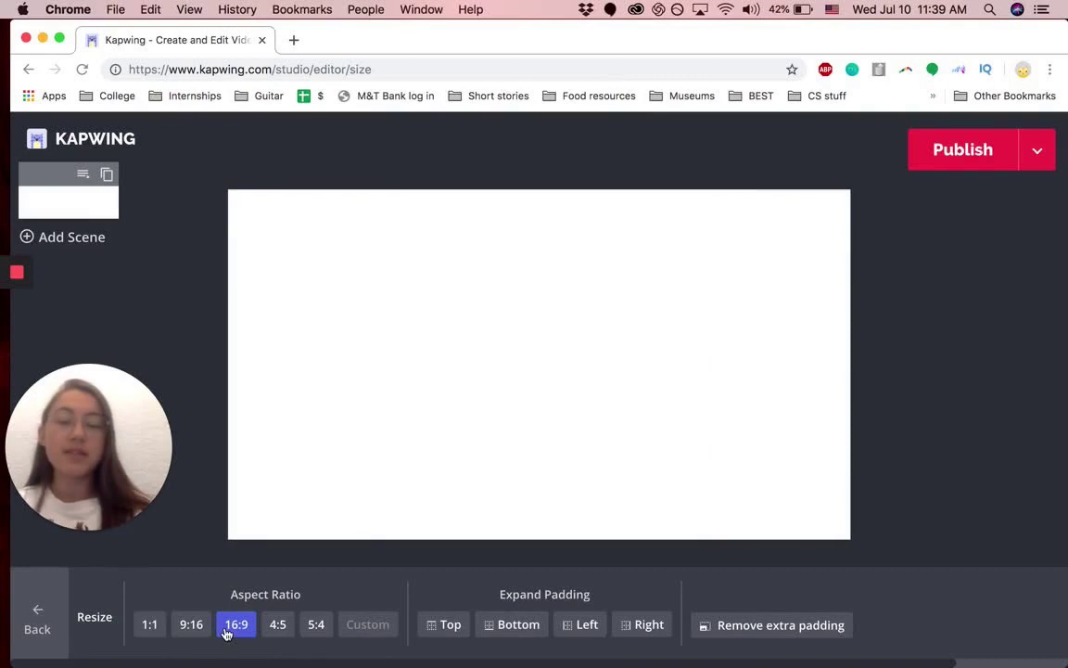
left_click(192, 625)
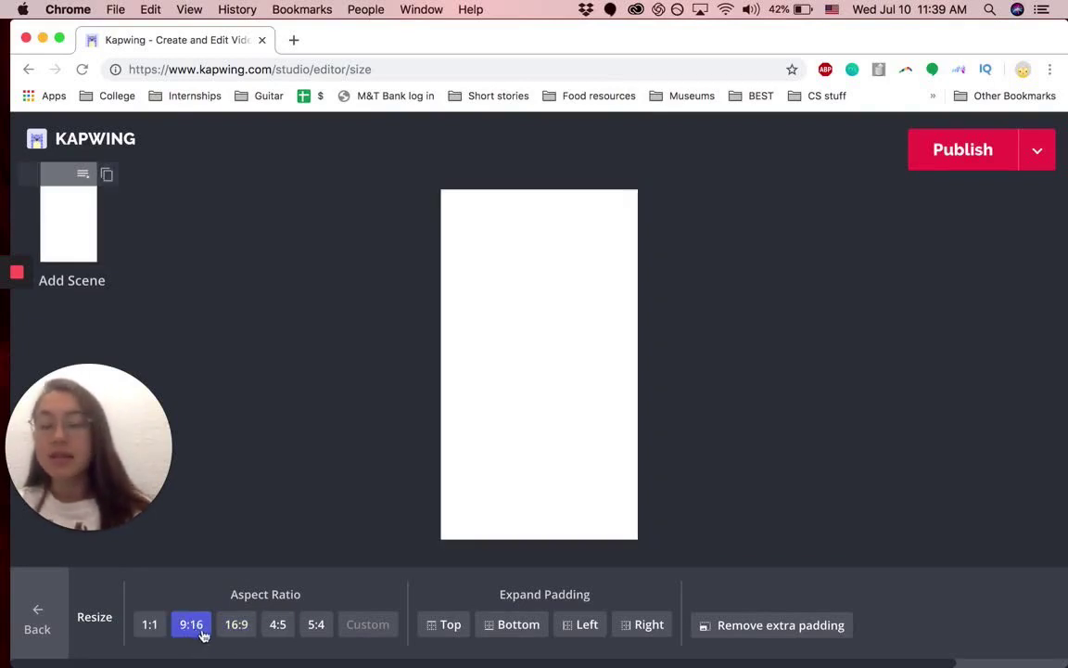
left_click(276, 628)
left_click(313, 629)
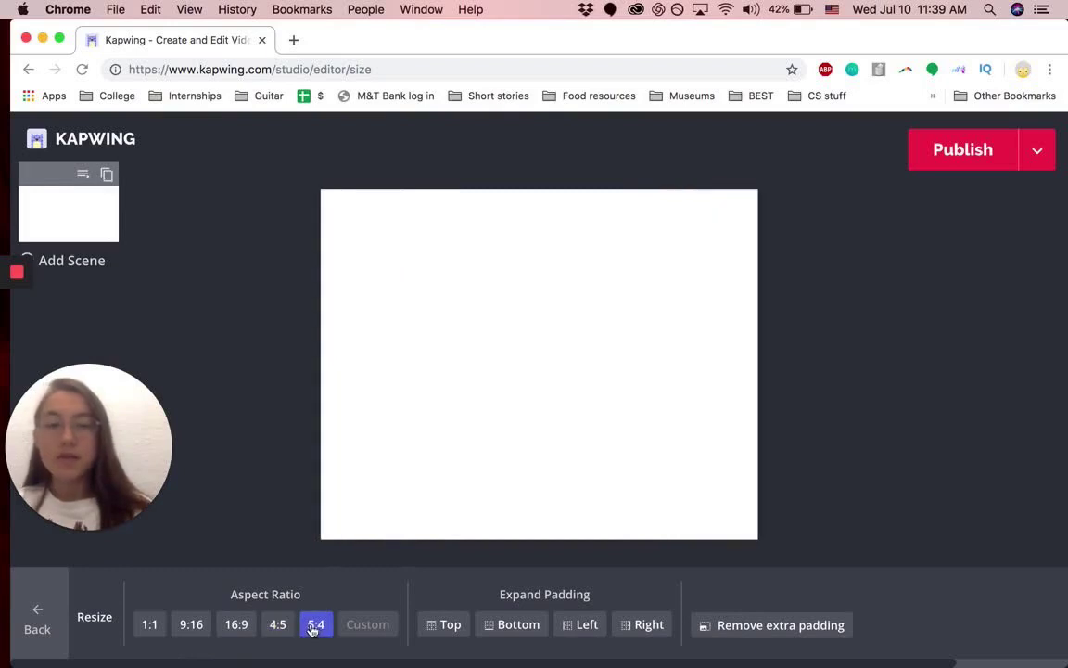
left_click(280, 628)
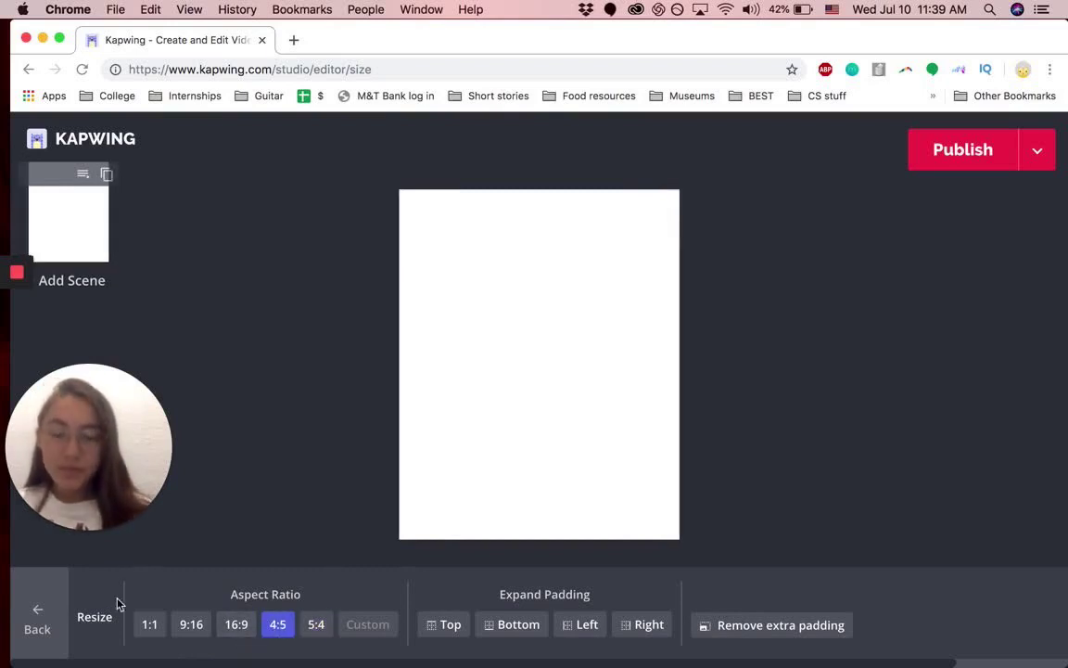
left_click(235, 628)
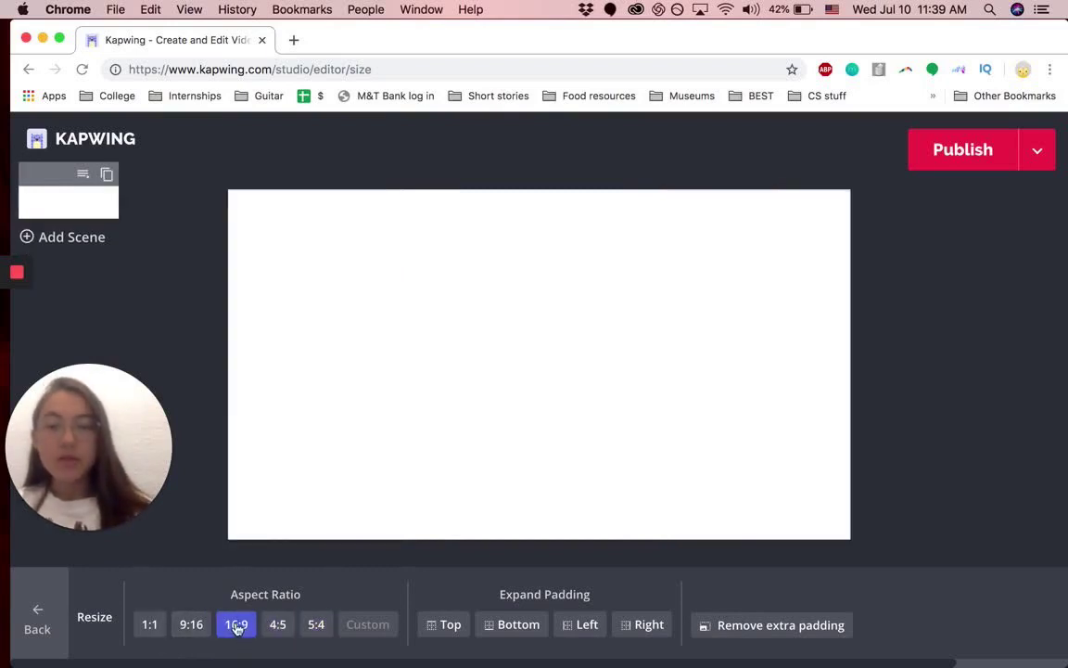
left_click(39, 616)
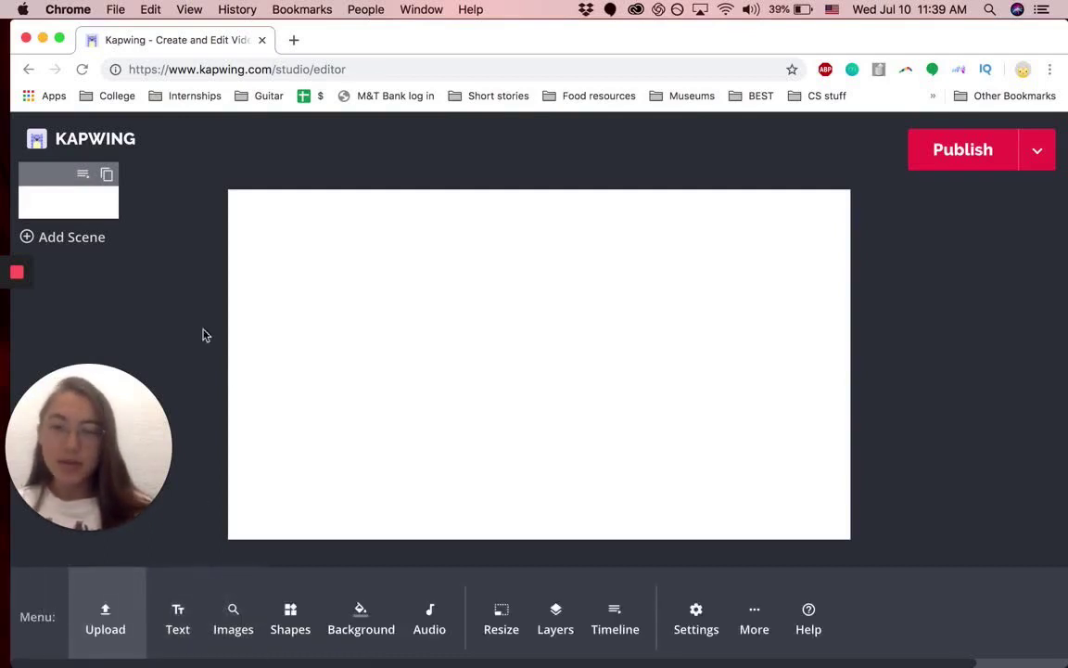
Upload RPReplay_Final1562783828.MP4 from Downloads onto the canvas.
left_click(125, 610)
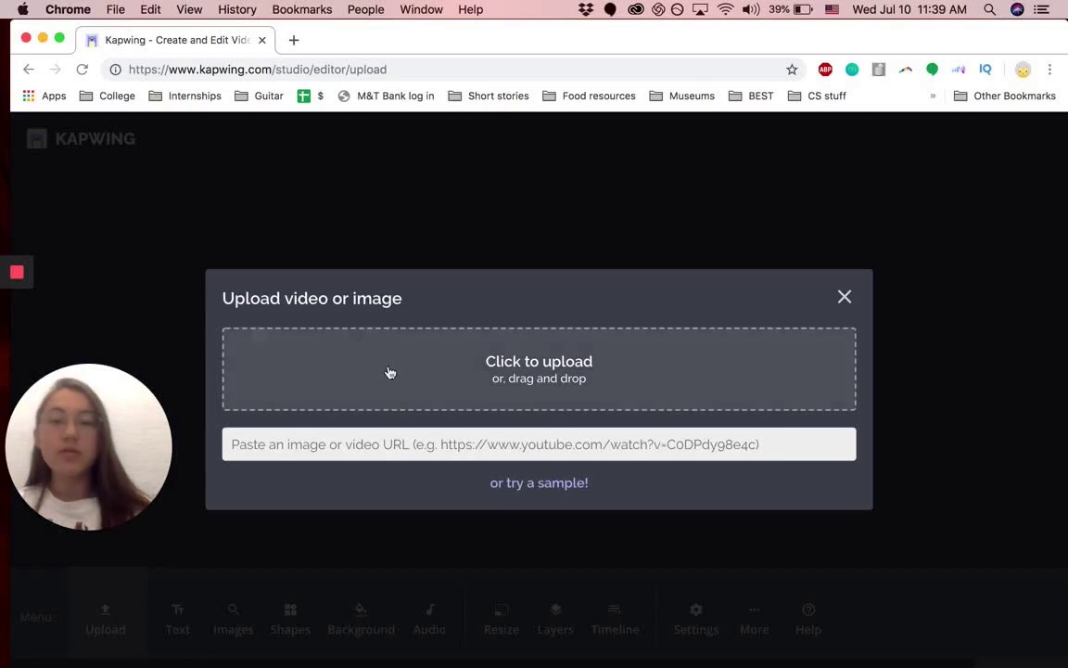
left_click(474, 386)
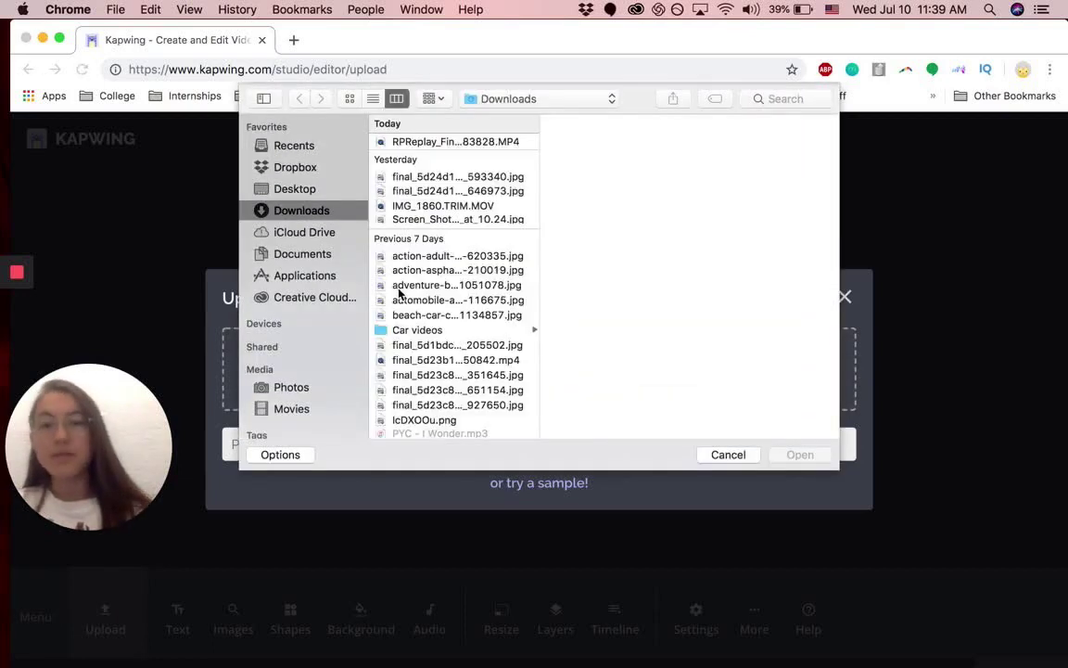
left_click(419, 178)
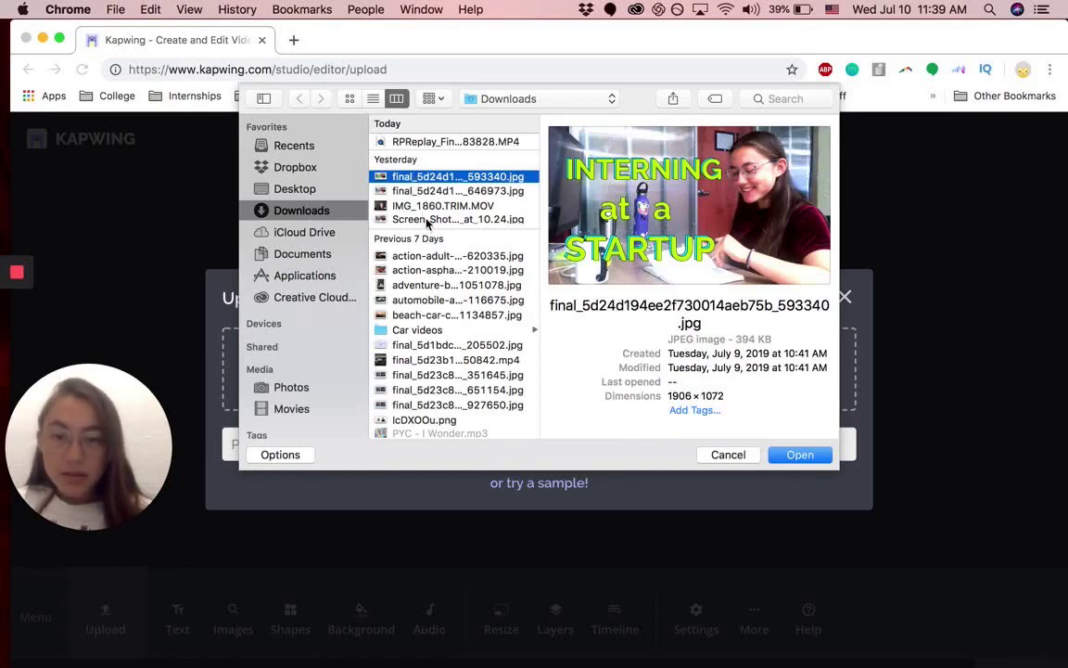
left_click(398, 141)
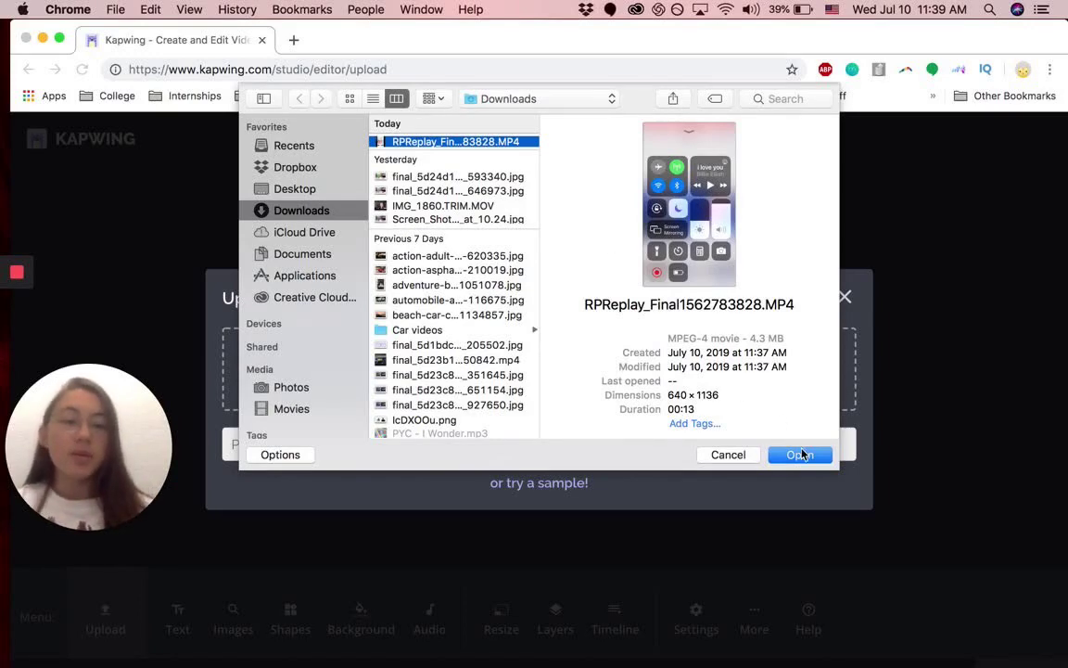
left_click(802, 454)
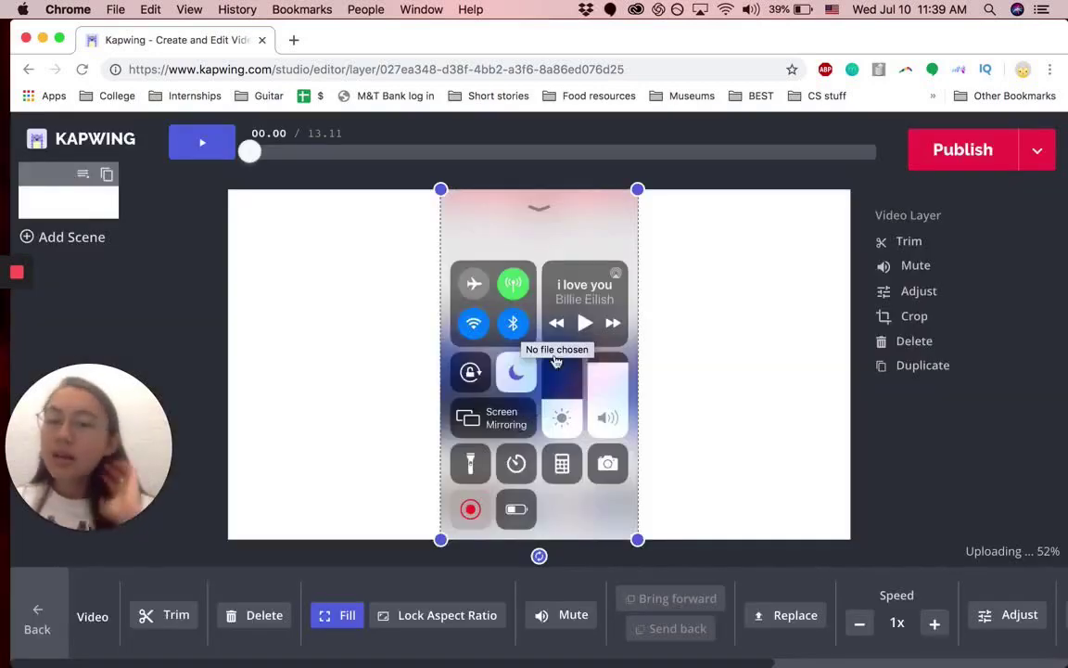
Move the phone recording left and shrink it from its top-right corner.
left_click_drag(556, 362, 397, 304)
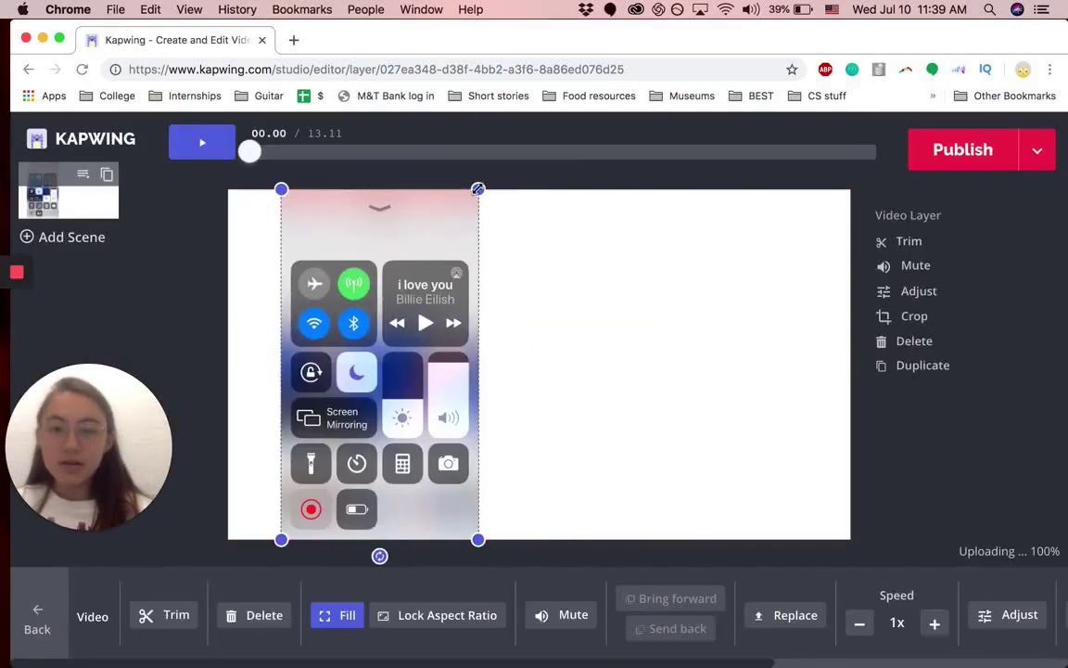
mouse_move(478, 190)
left_mouse_down()
mouse_move(435, 266)
mouse_move(435, 239)
left_mouse_up()
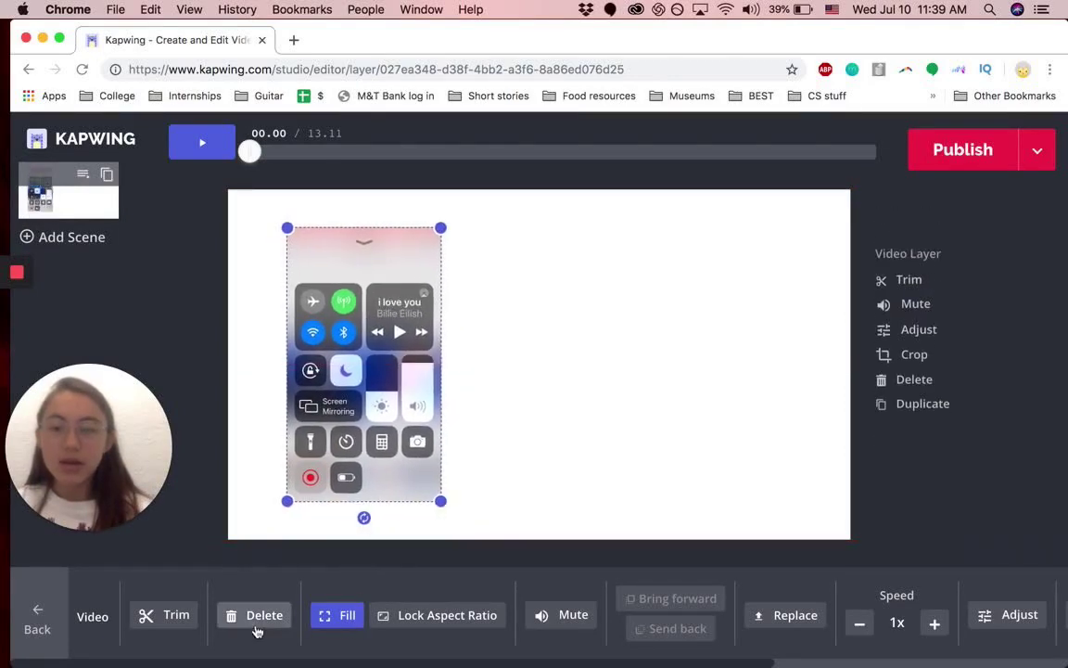
left_click(37, 620)
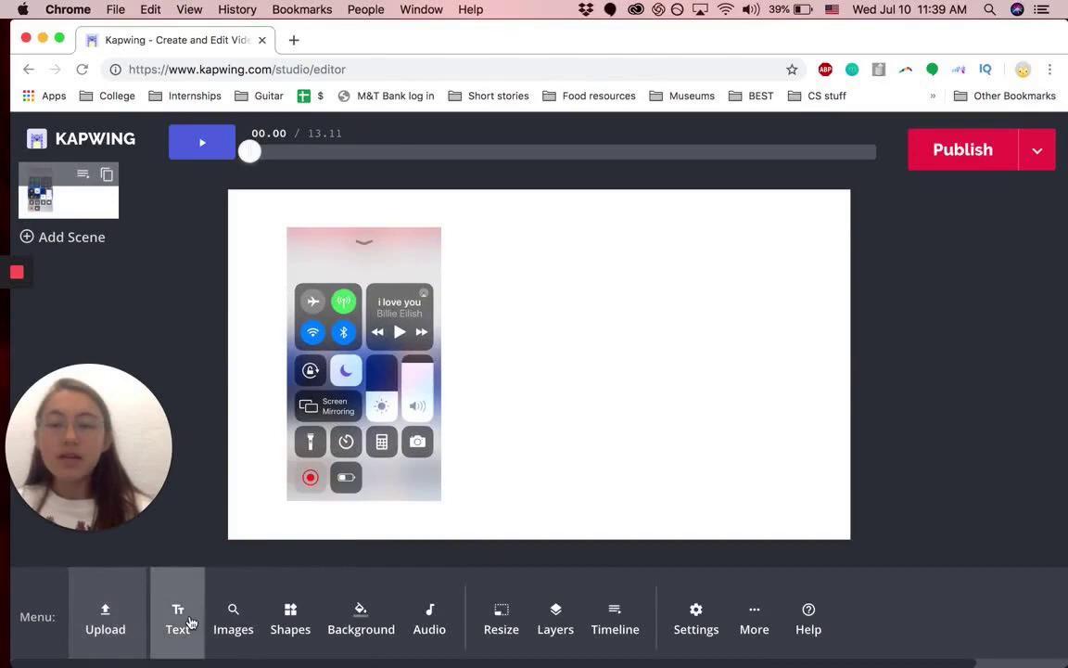
Upload the car-interior photo action-adult-blur-620335.jpg from Downloads as a new layer.
left_click(119, 628)
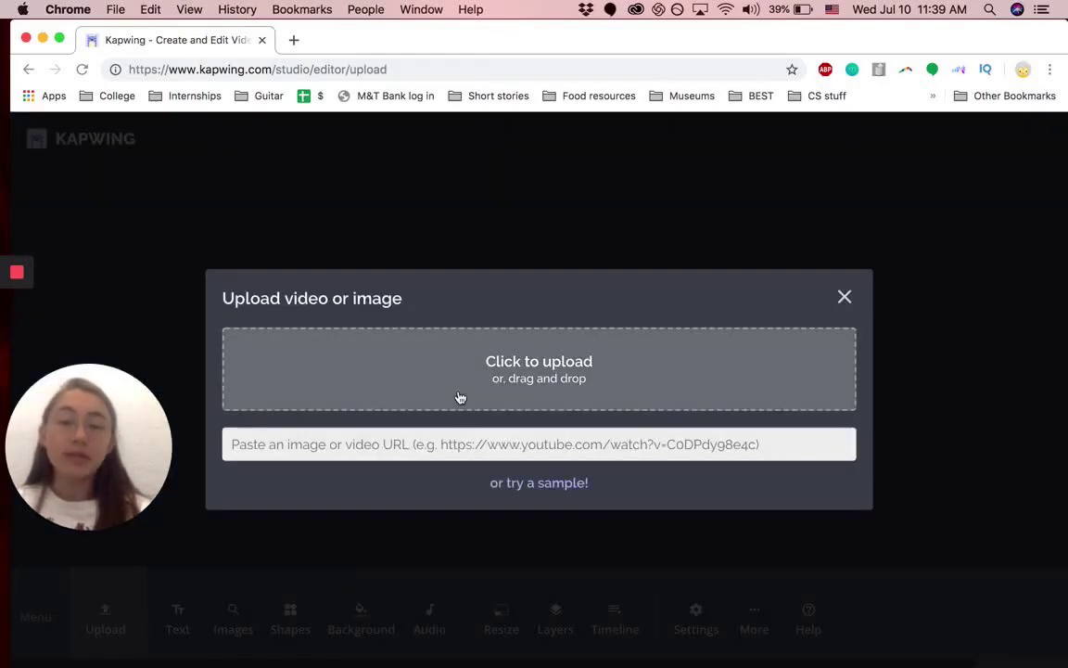
left_click(334, 364)
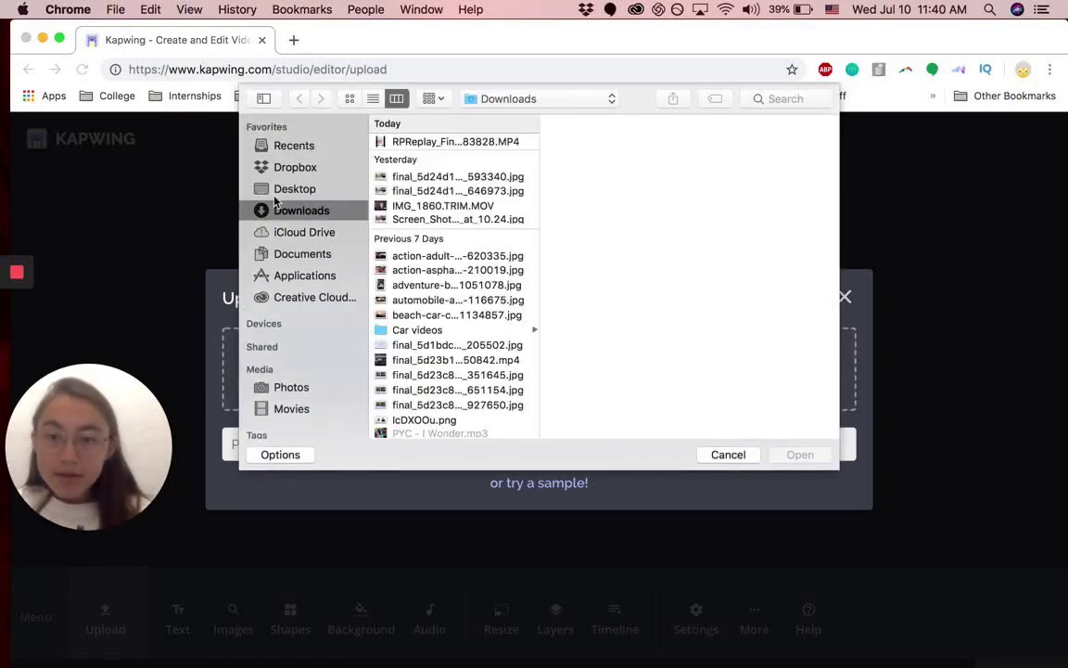
left_click(295, 189)
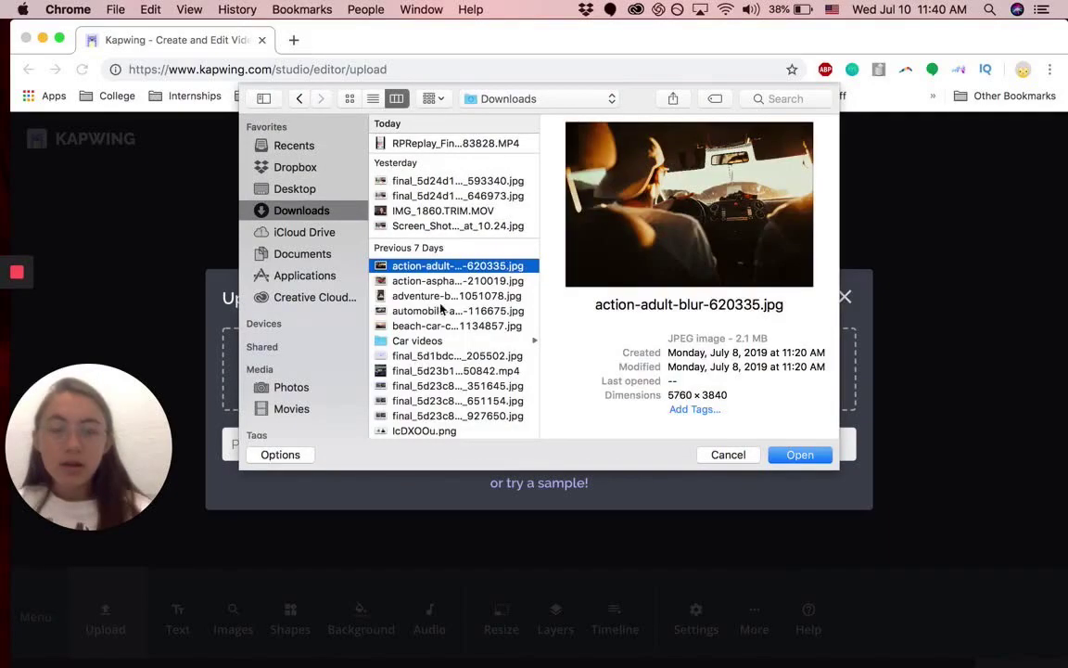
left_click(450, 295)
left_click(451, 281)
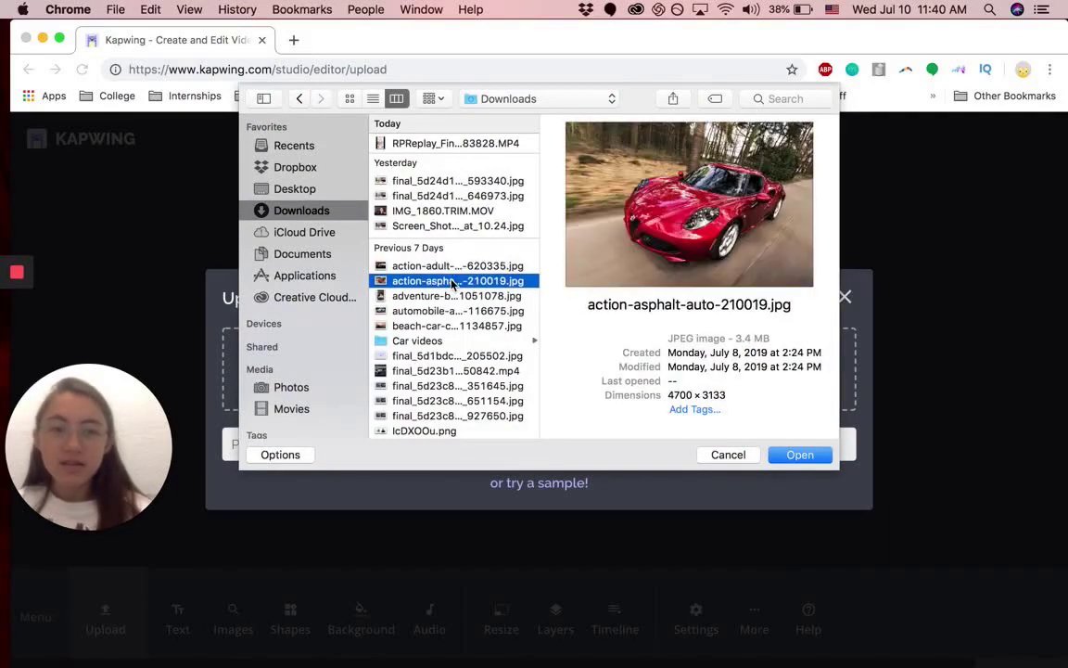
left_click(453, 267)
double_click(453, 267)
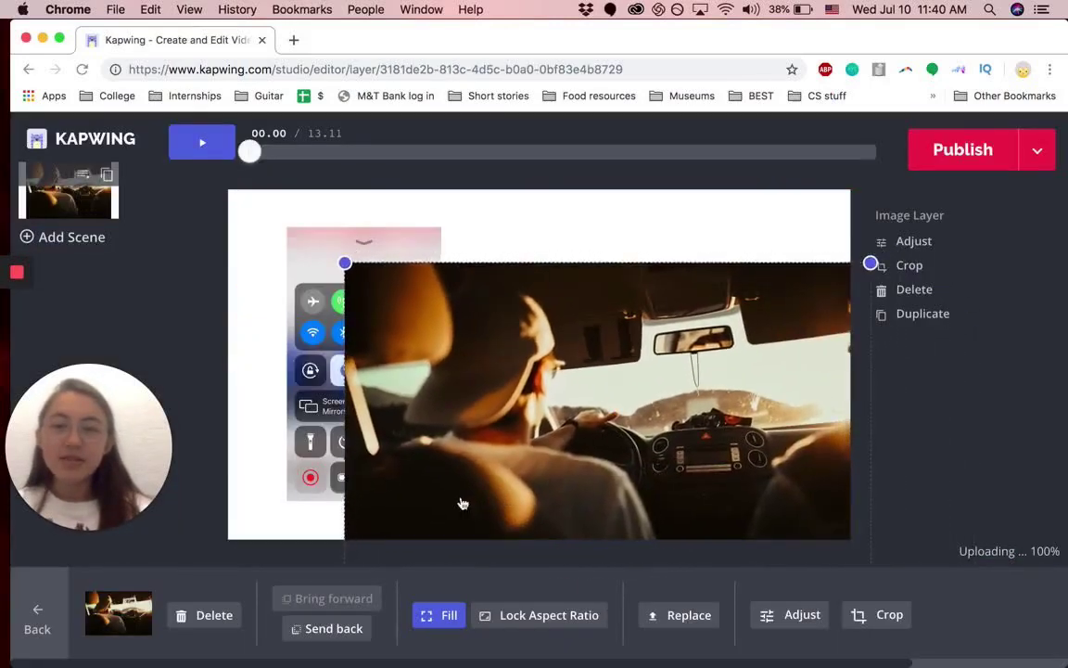
Move the car-interior photo to the top-left and stretch it across the full canvas.
left_click(383, 259)
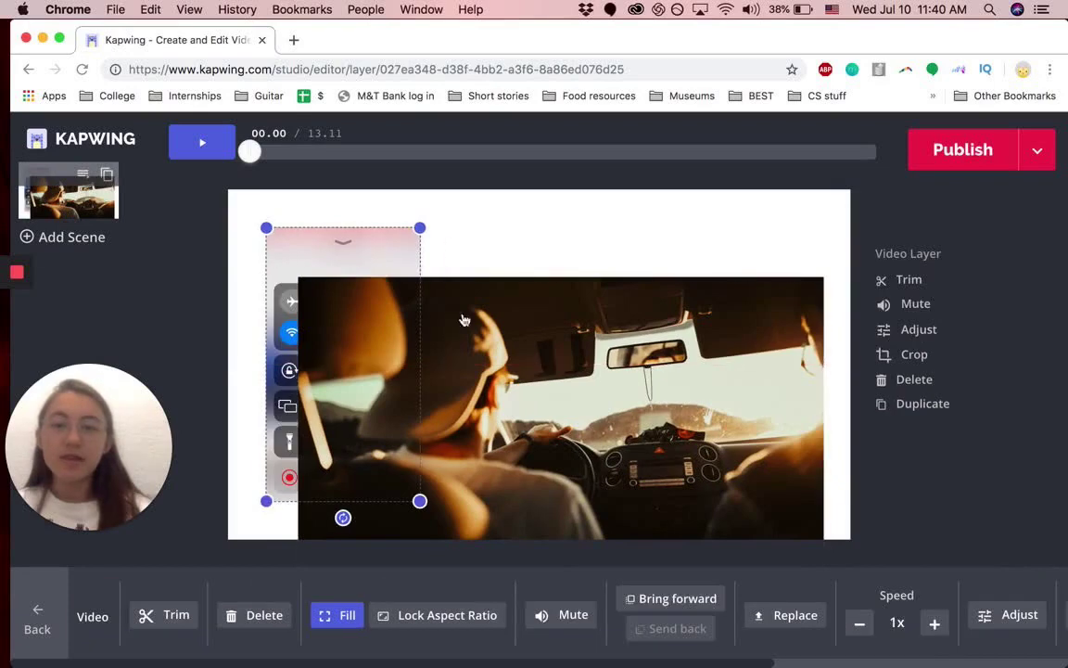
left_click(501, 306)
left_click_drag(508, 311, 403, 245)
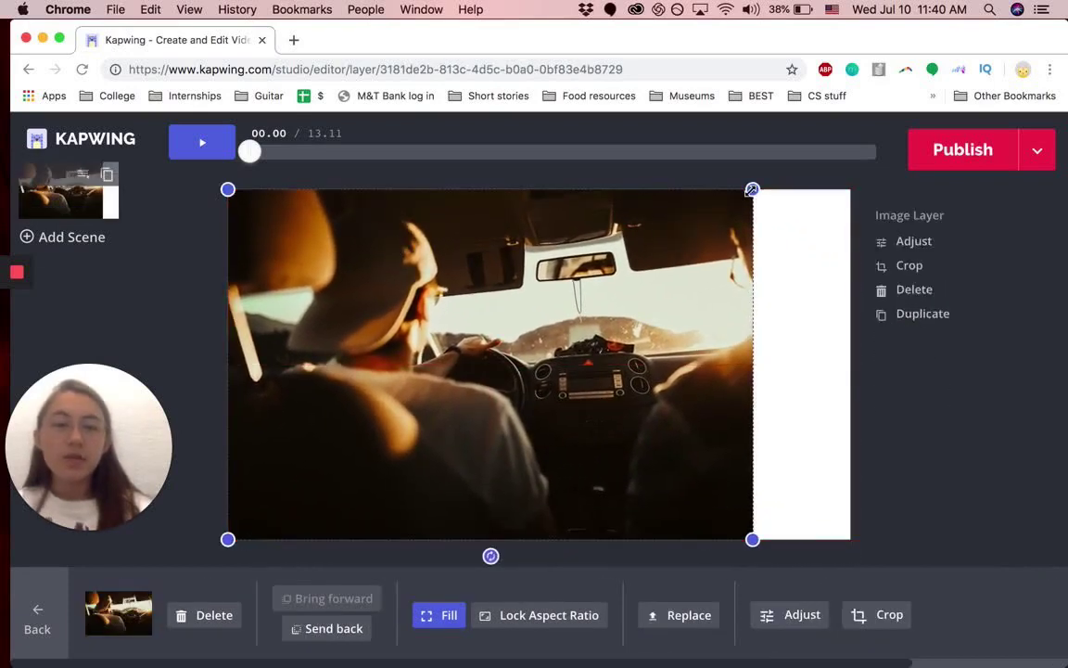
mouse_move(752, 190)
left_mouse_down()
mouse_move(863, 190)
mouse_move(850, 189)
left_mouse_up()
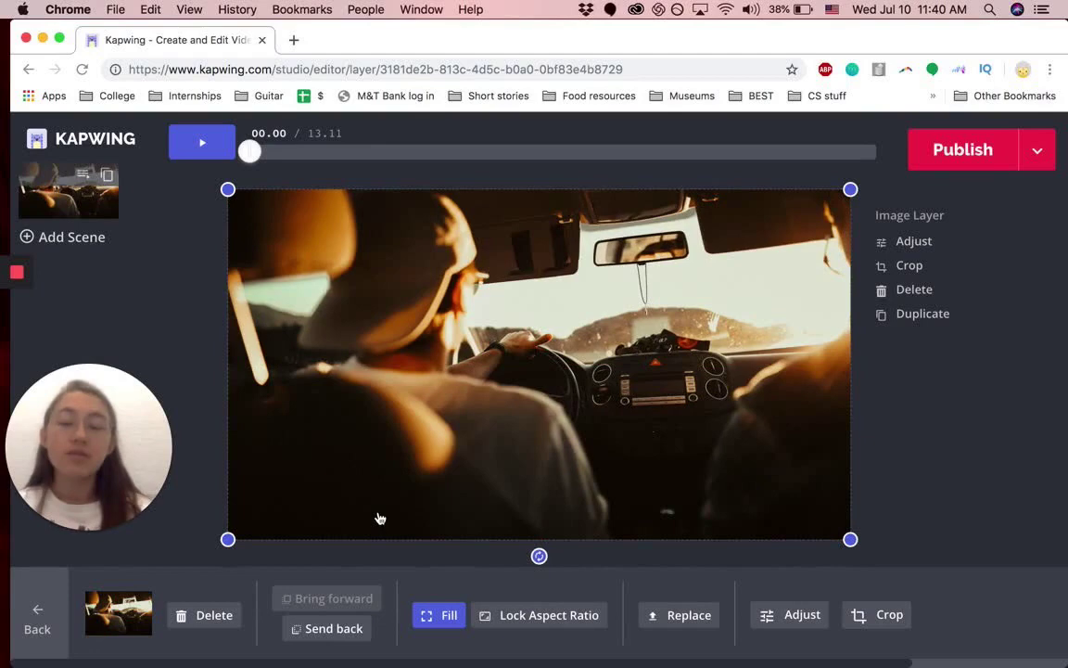
Send the photo behind the screencast, preview playback, and move the screencast to the right.
left_click(355, 629)
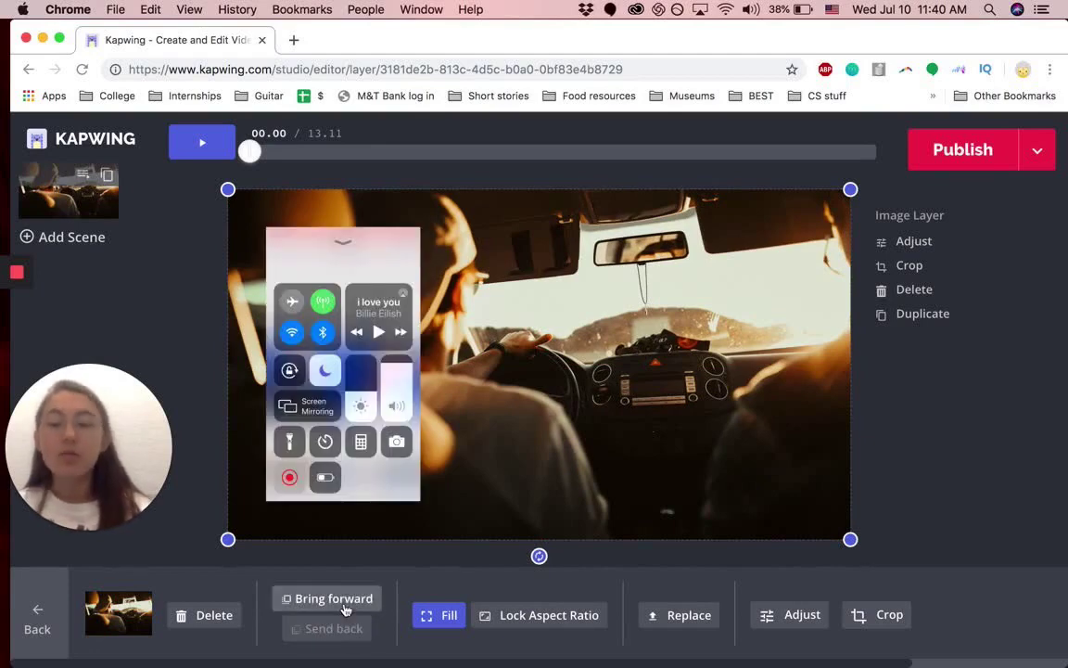
mouse_move(297, 323)
left_mouse_down()
mouse_move(543, 322)
mouse_move(529, 319)
left_mouse_up()
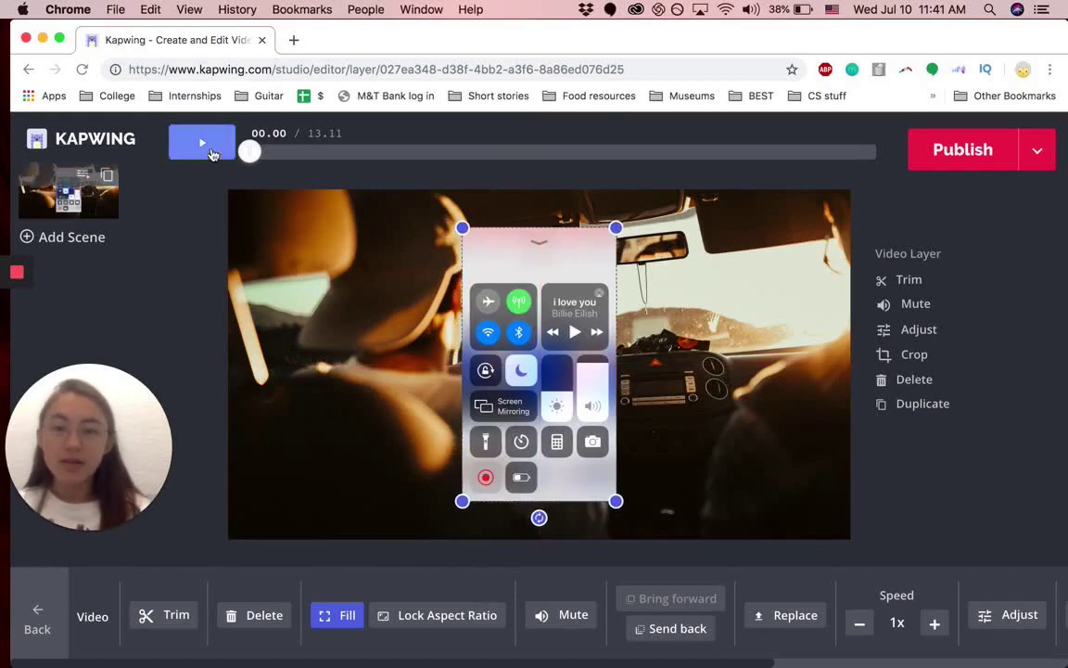
left_click(204, 145)
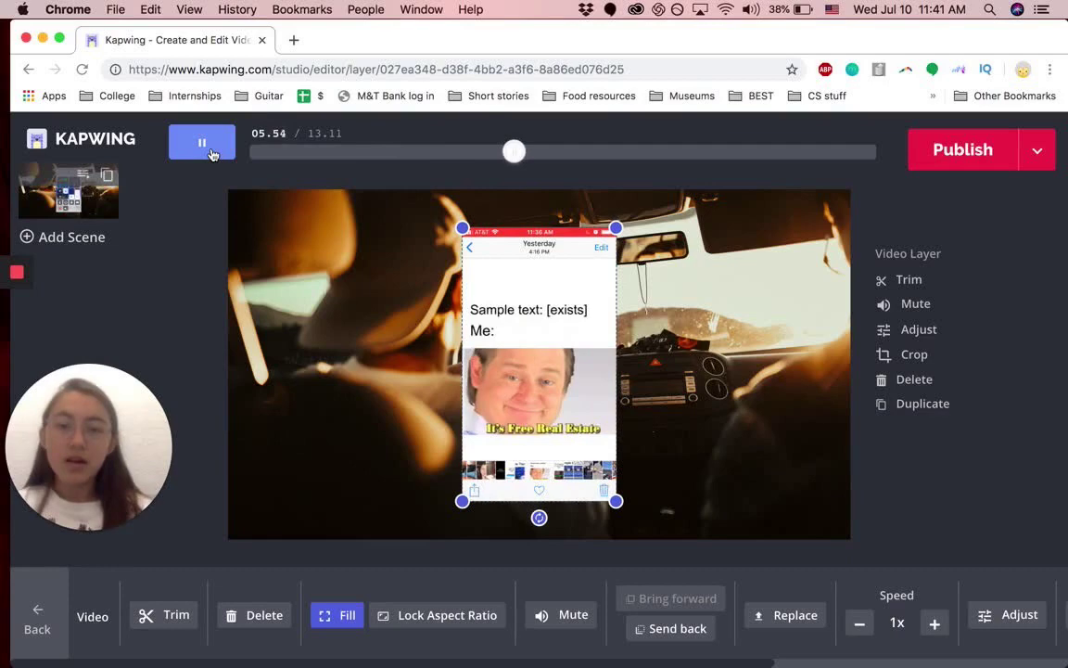
left_click(211, 148)
left_click_drag(481, 379, 695, 375)
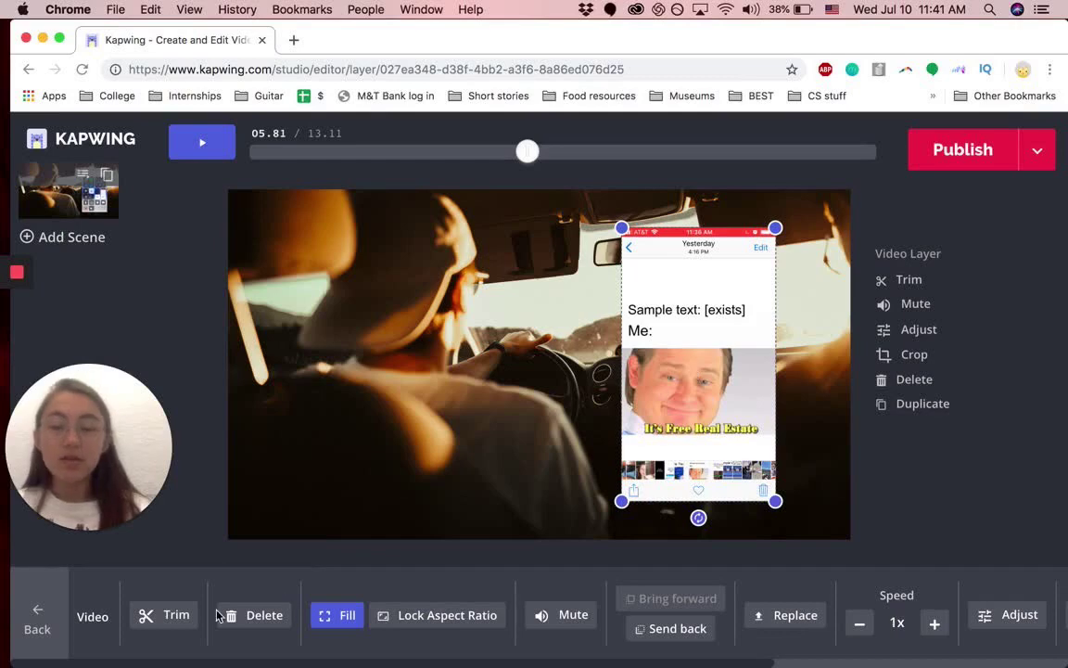
left_click(37, 621)
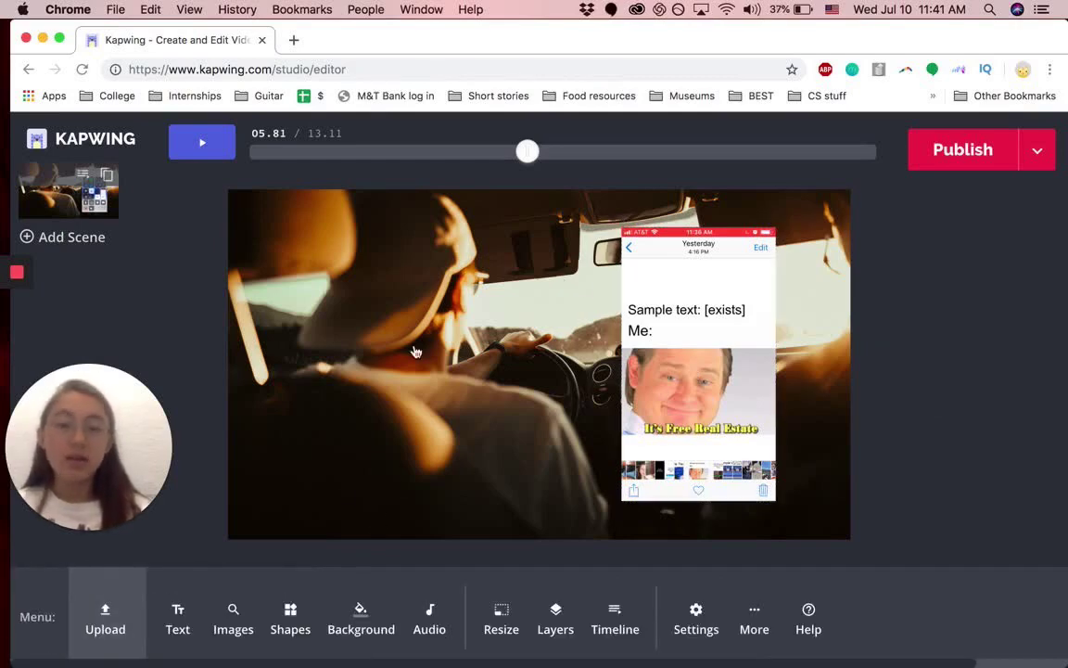
Search Kapwing's images for 'cat png' and browse the results.
left_click(237, 628)
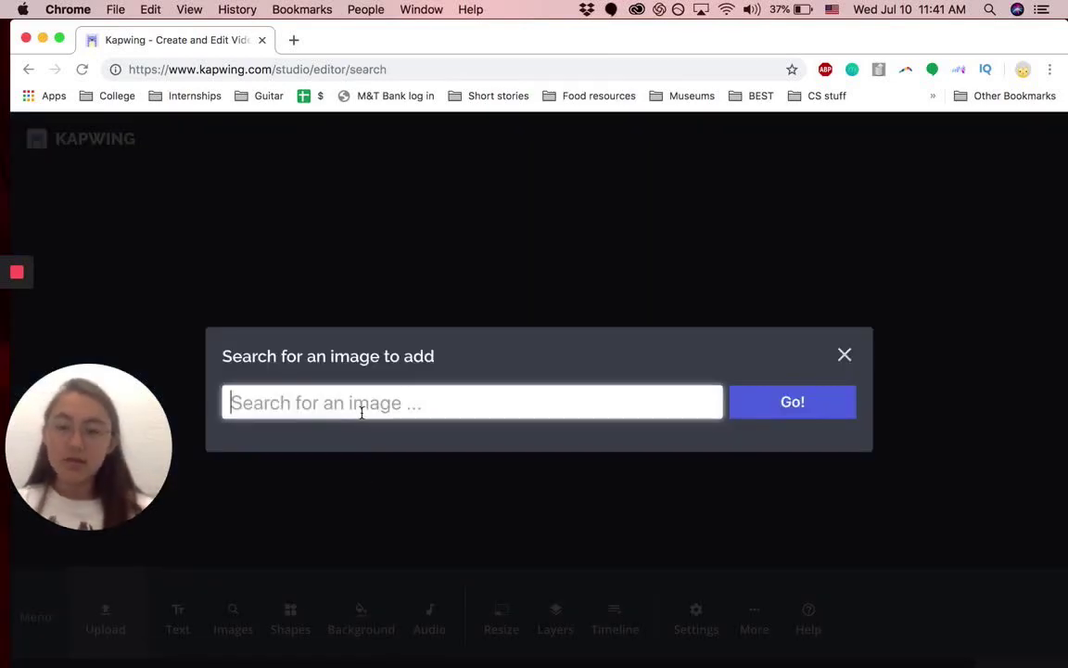
type("cat png")
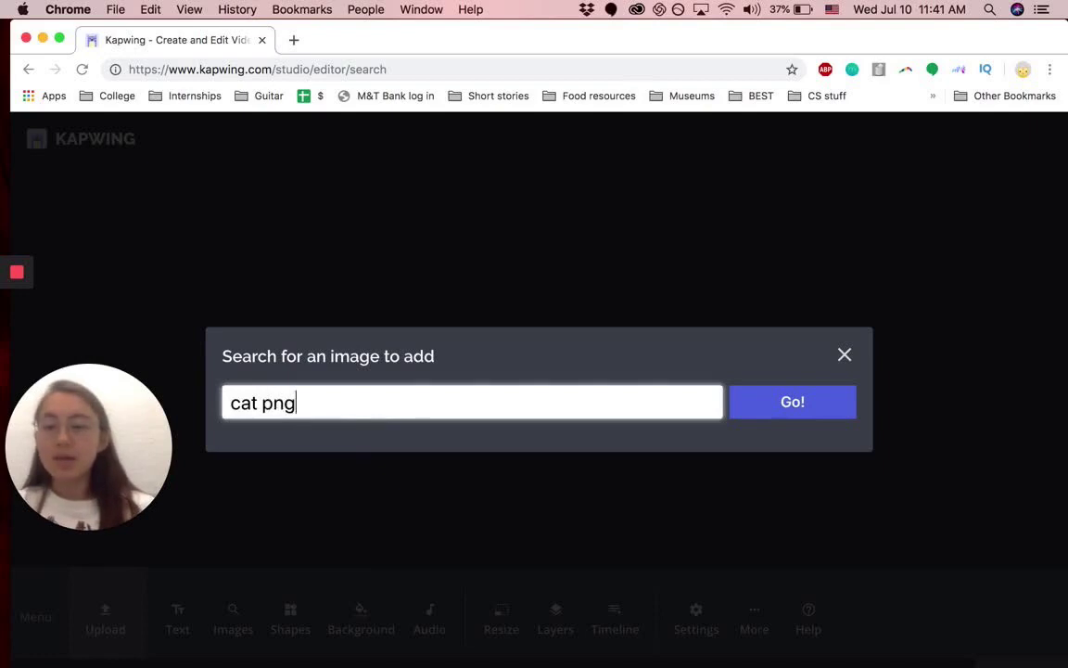
key("Return")
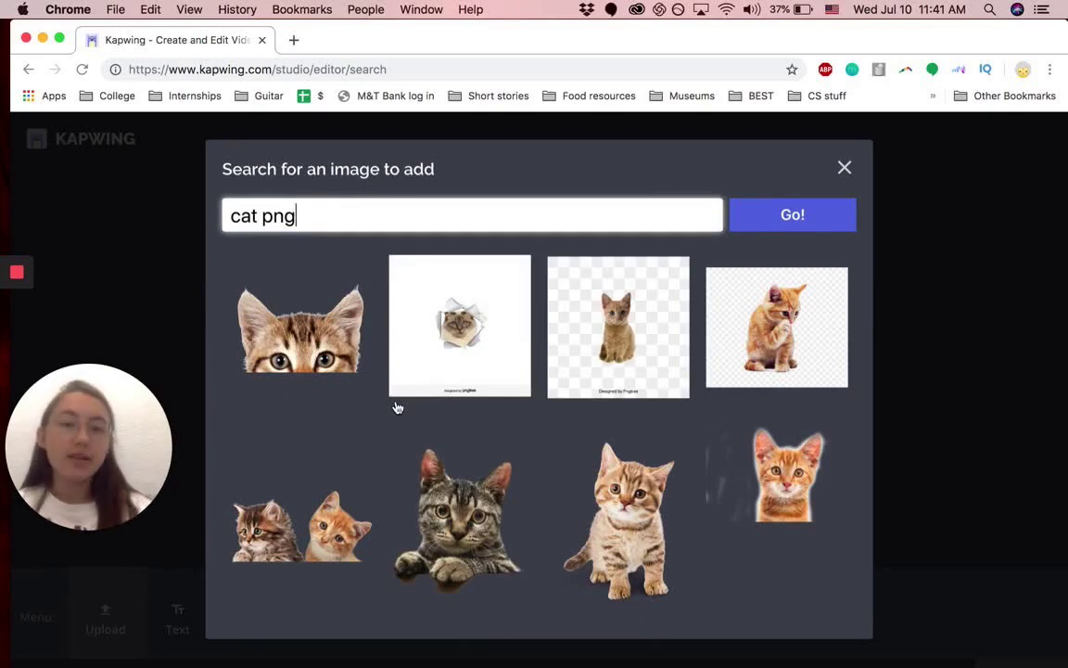
scroll(353, 453, "down", 4)
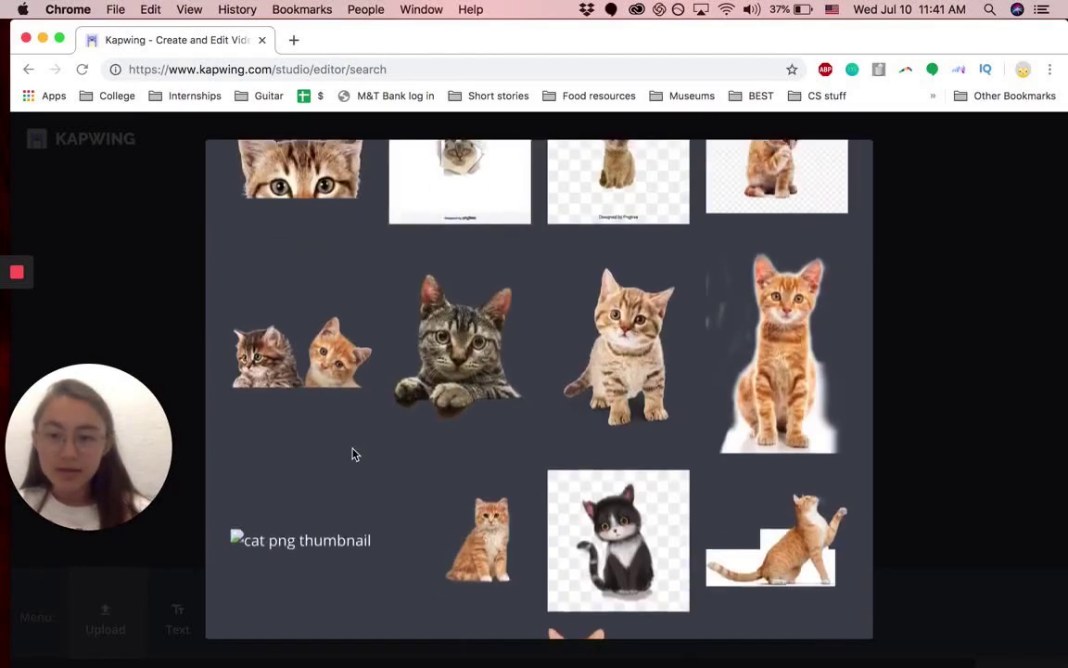
scroll(353, 454, "up", 2)
Add the peeking-kitten image, shrink it toward the bottom, nudge it right, and preview.
left_click(281, 228)
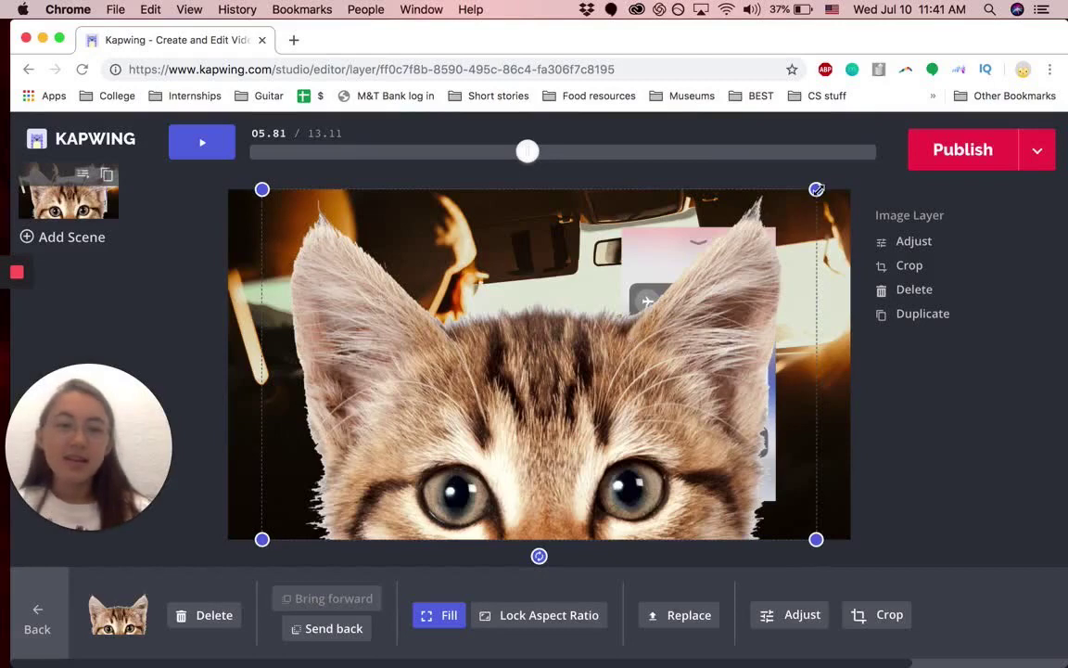
mouse_move(816, 189)
left_mouse_down()
mouse_move(643, 349)
mouse_move(556, 358)
left_mouse_up()
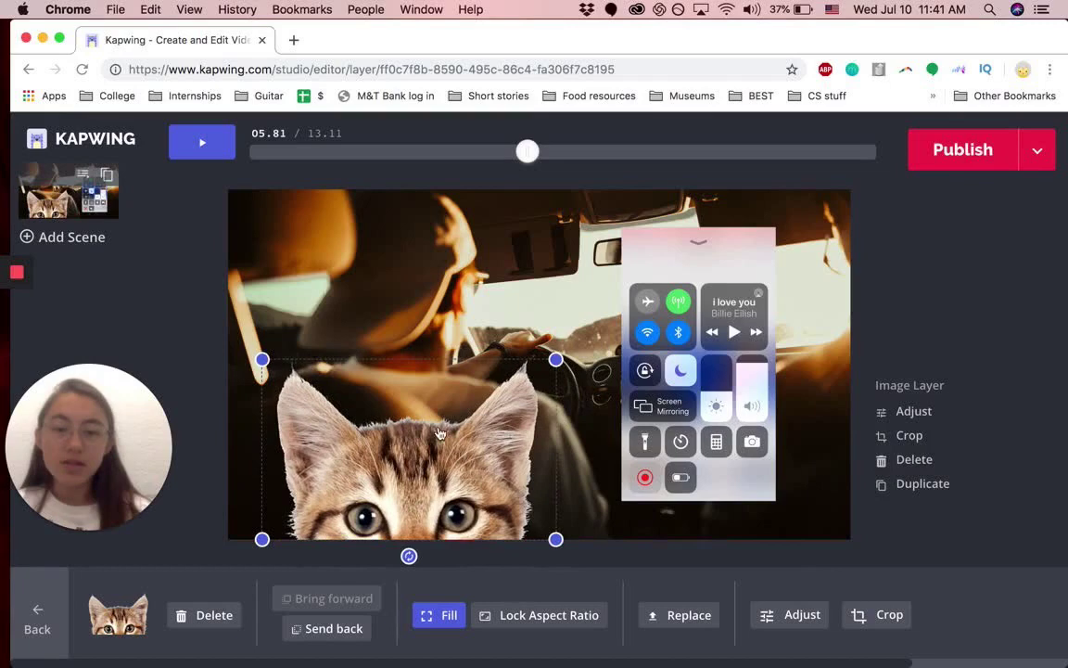
left_click_drag(397, 392, 402, 392)
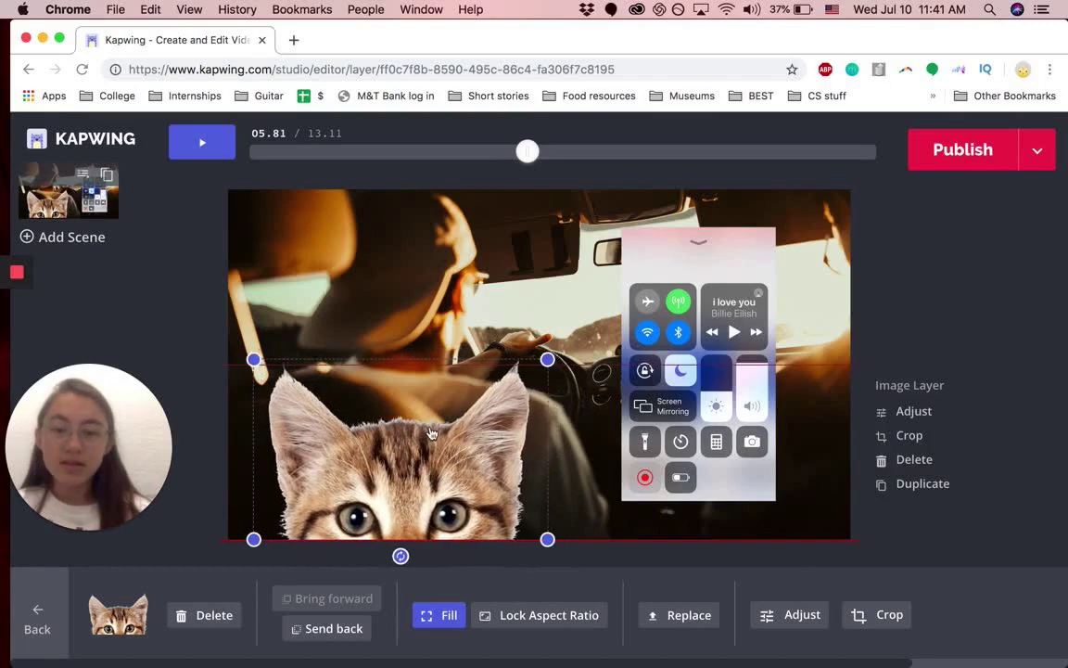
left_click(200, 149)
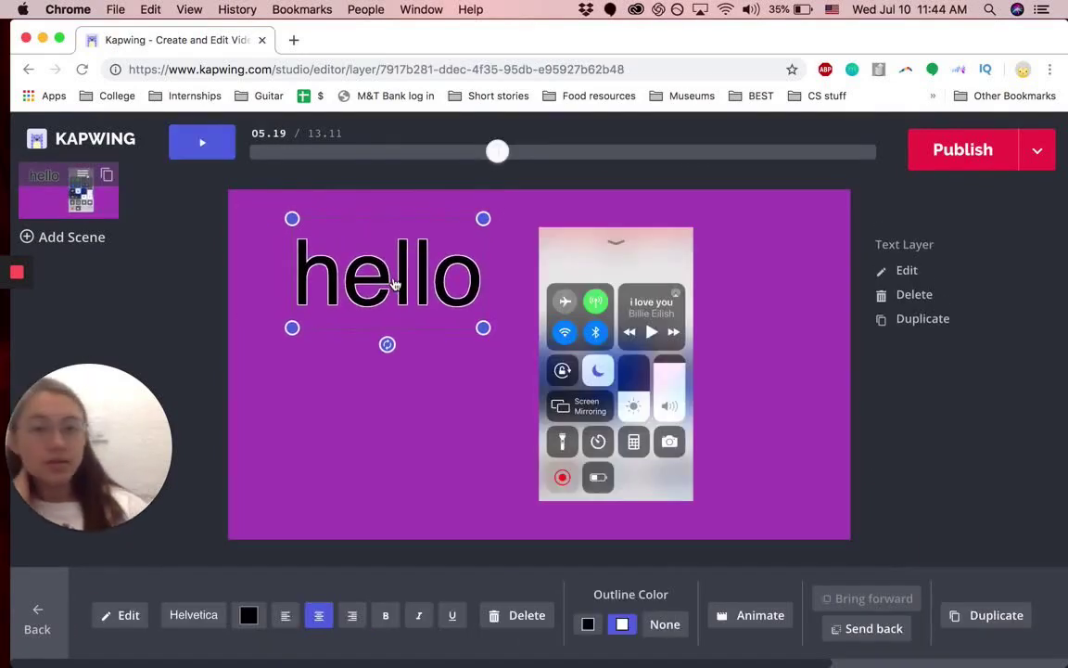
Deselect the hello text layer and publish the purple video.
left_click(737, 293)
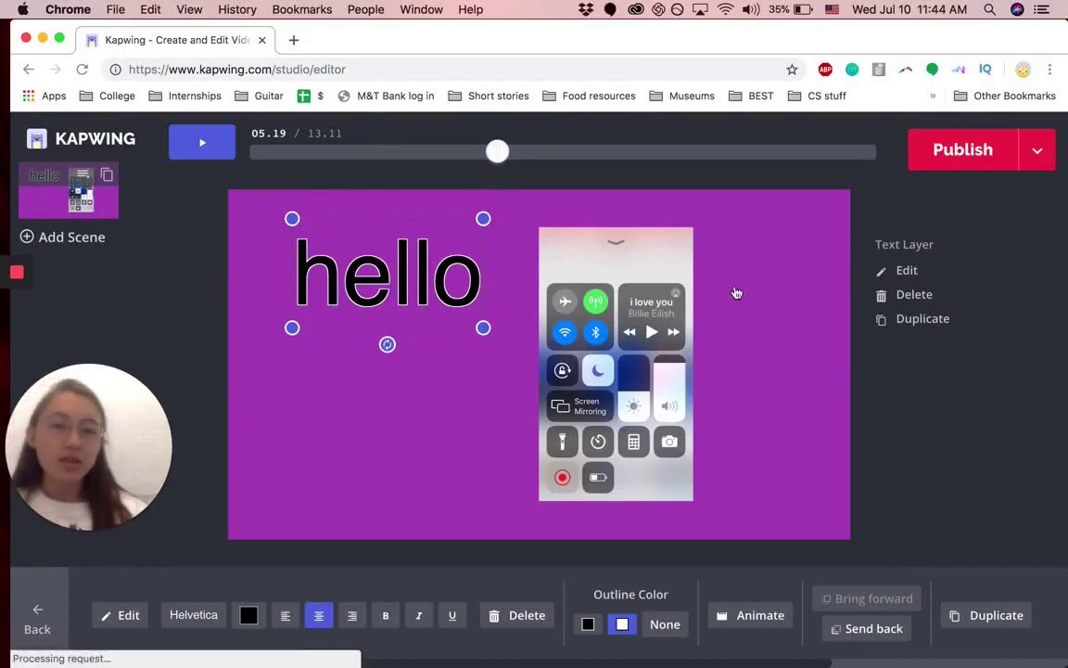
left_click(973, 149)
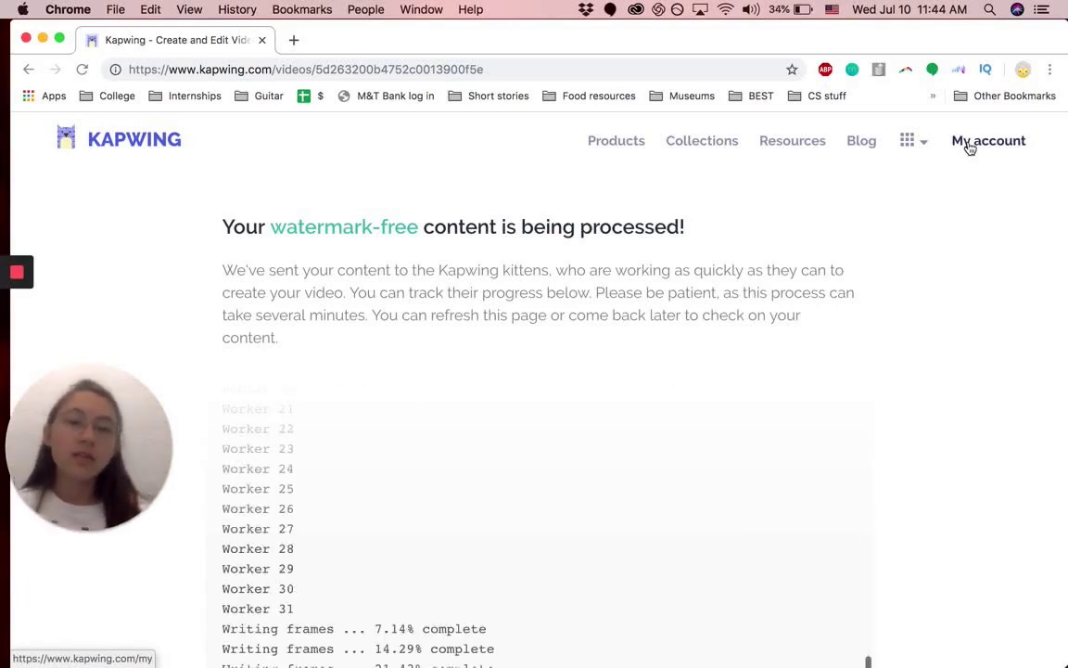
Scroll the processing log while Kapwing finishes, until the 'hello' video's share page appears.
scroll(946, 260, "down", 2)
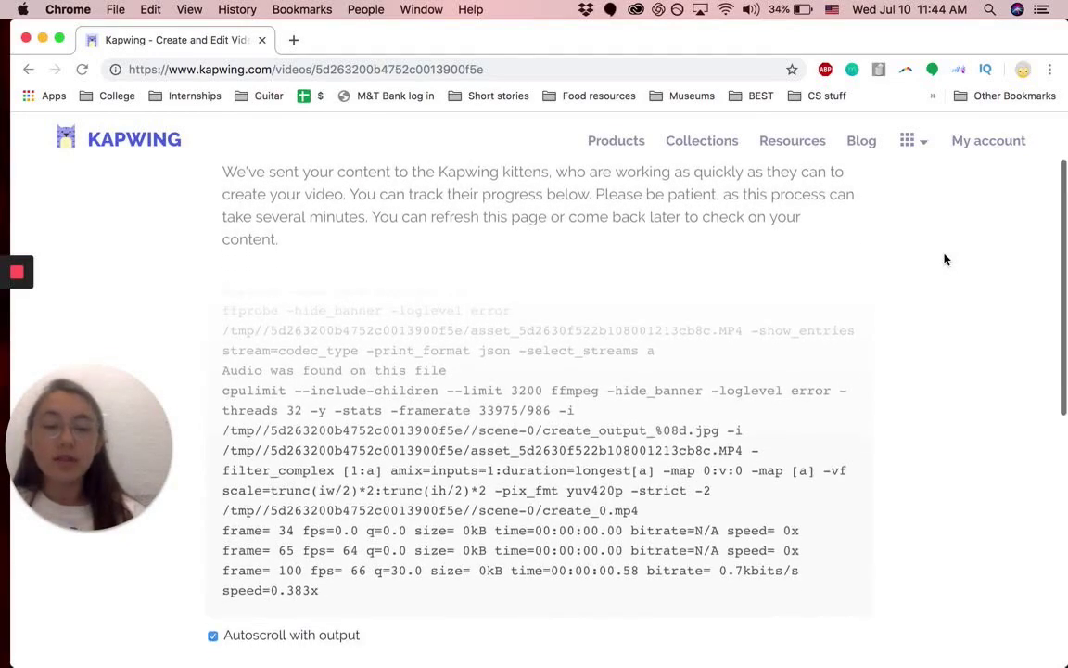
scroll(945, 260, "up", 1)
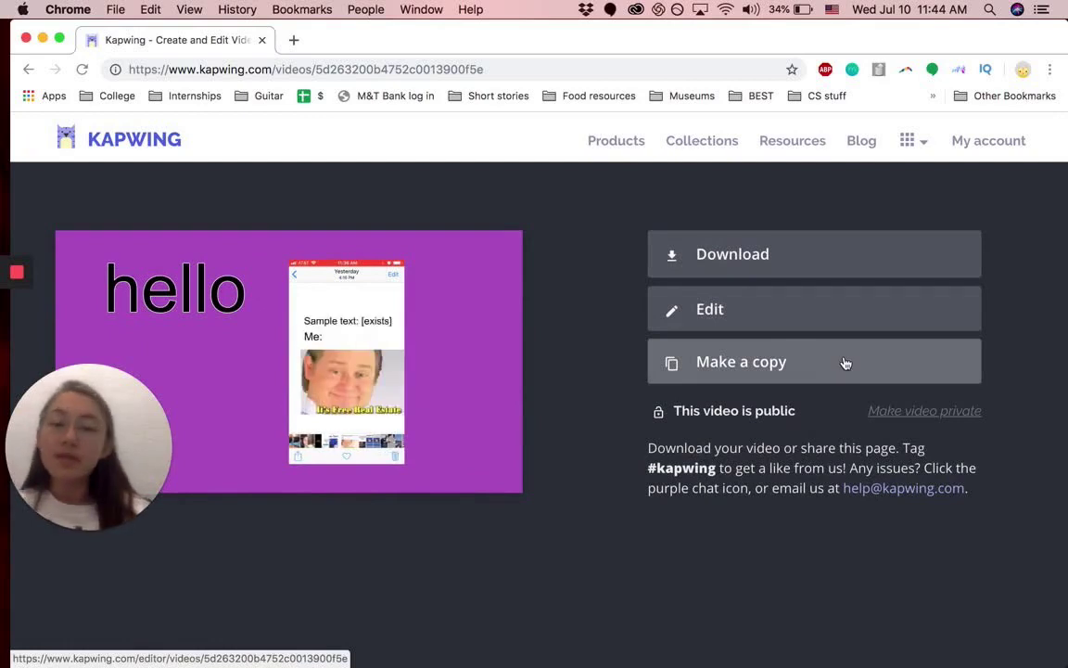
left_click(536, 70)
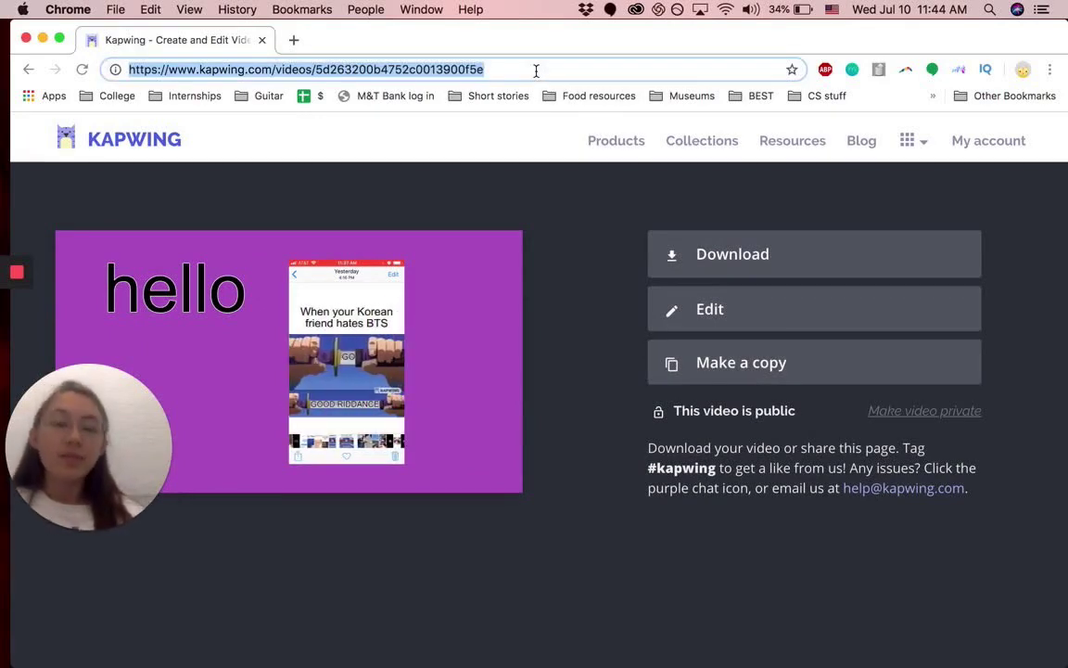
left_click(1029, 223)
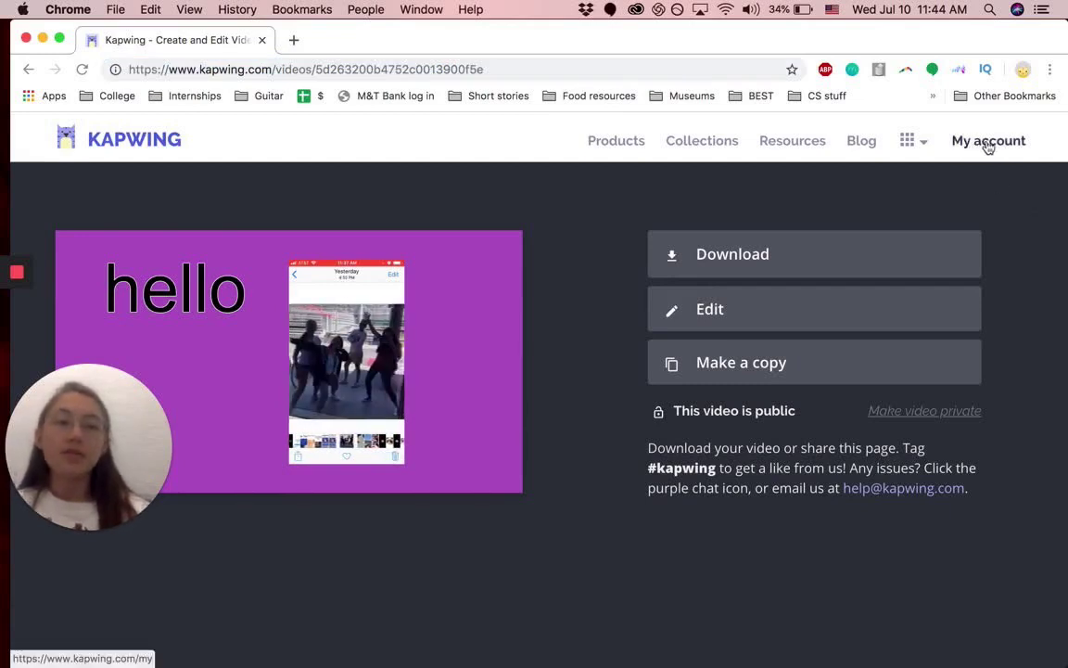